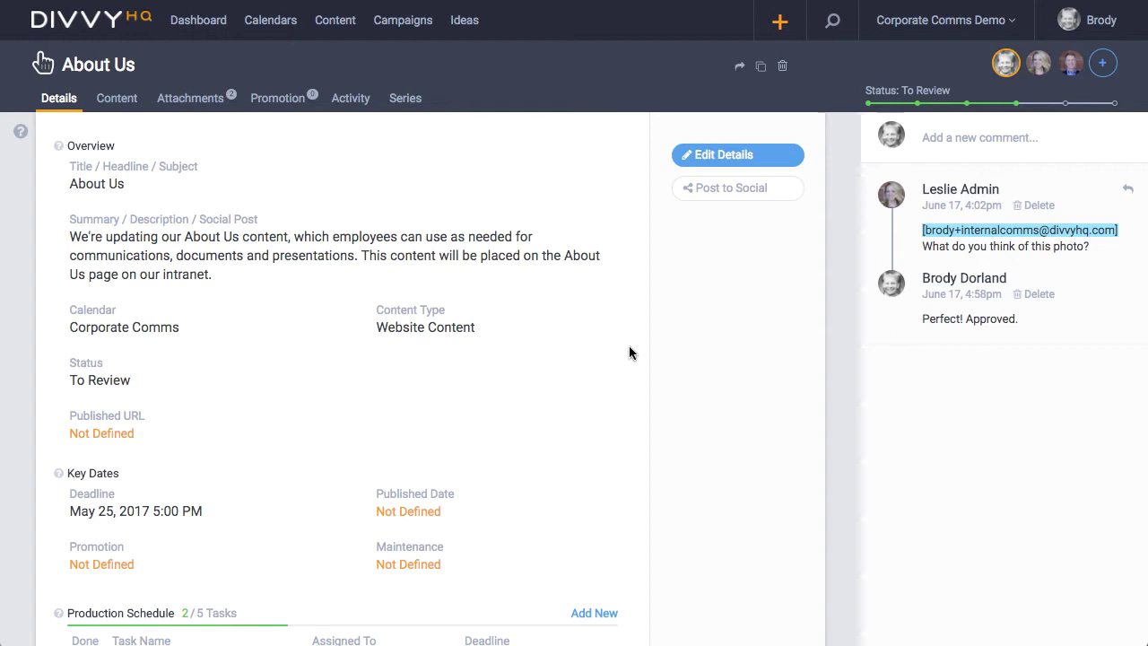
Examine the About Us item's overview, key dates, production schedule with its completed tasks, and content strategy
{"action": "scroll", "coordinate": [629, 347], "scroll_direction": "down", "scroll_amount": 3}
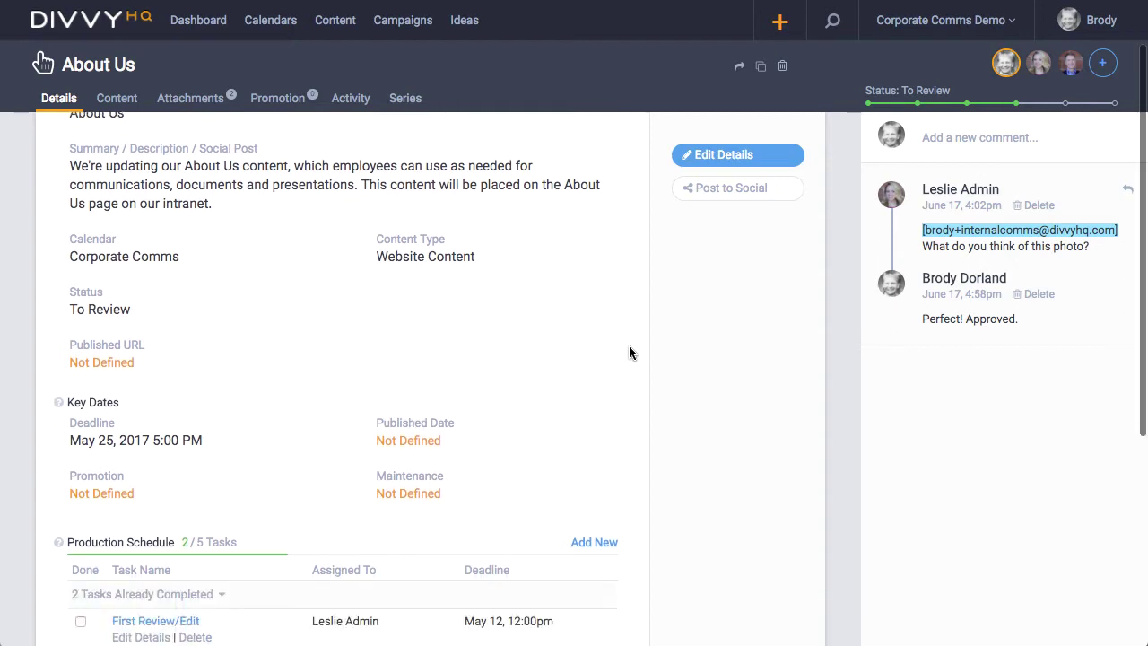
{"action": "scroll", "coordinate": [629, 347], "scroll_direction": "up", "scroll_amount": 2}
{"action": "scroll", "coordinate": [629, 353], "scroll_direction": "up", "scroll_amount": 1}
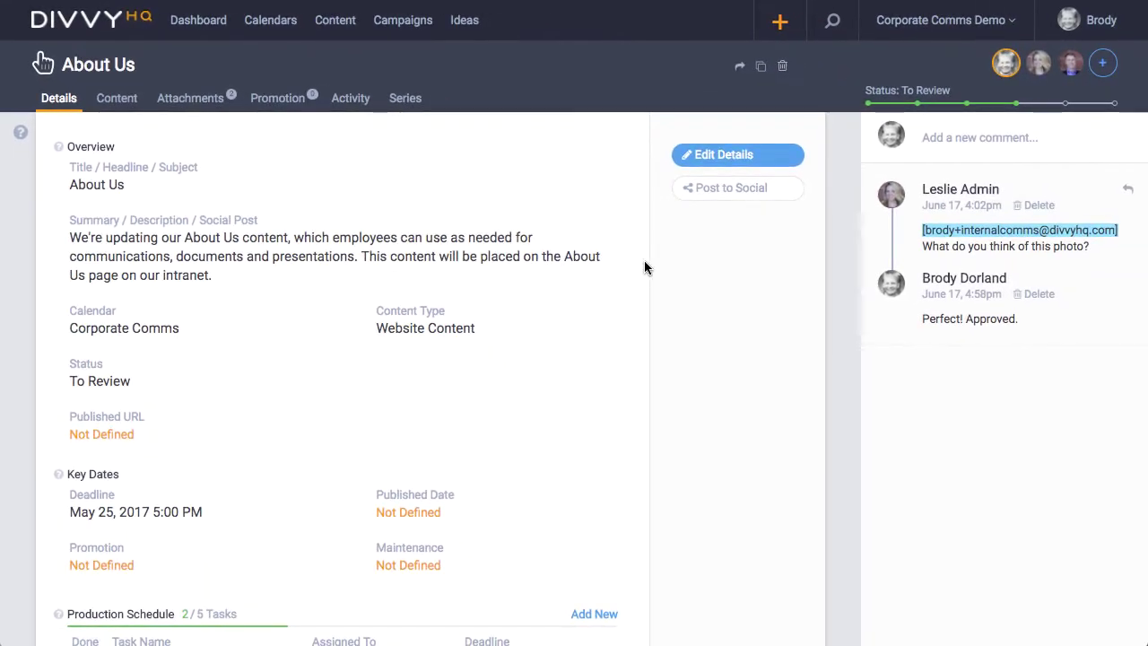
{"action": "scroll", "coordinate": [641, 262], "scroll_direction": "down", "scroll_amount": 3}
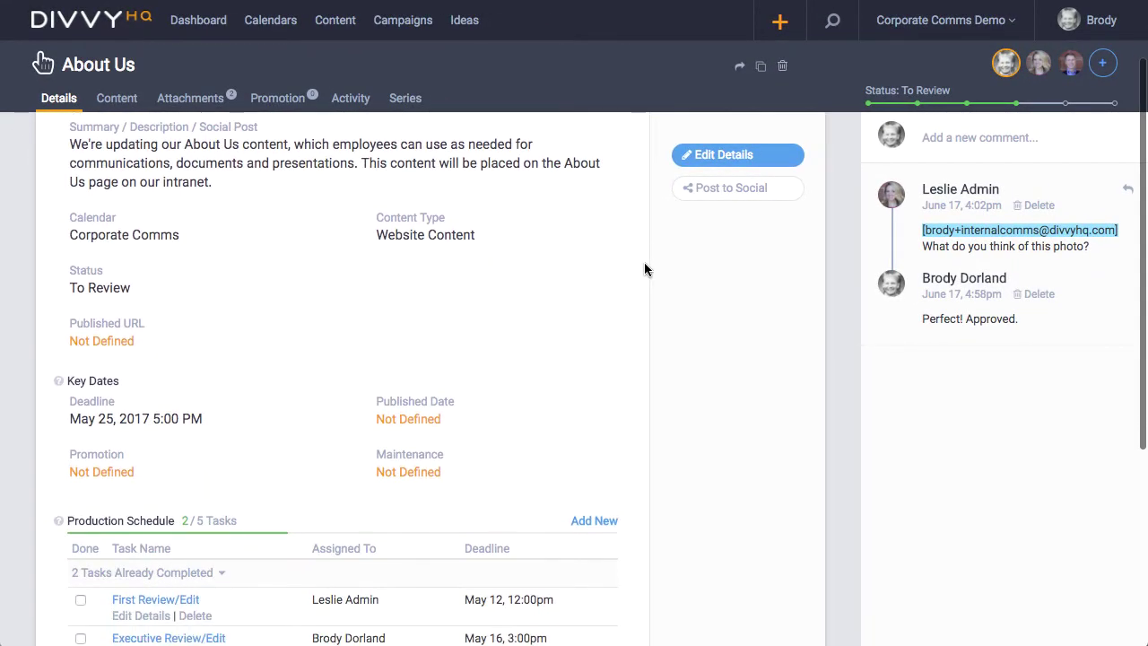
{"action": "scroll", "coordinate": [644, 262], "scroll_direction": "down", "scroll_amount": 1}
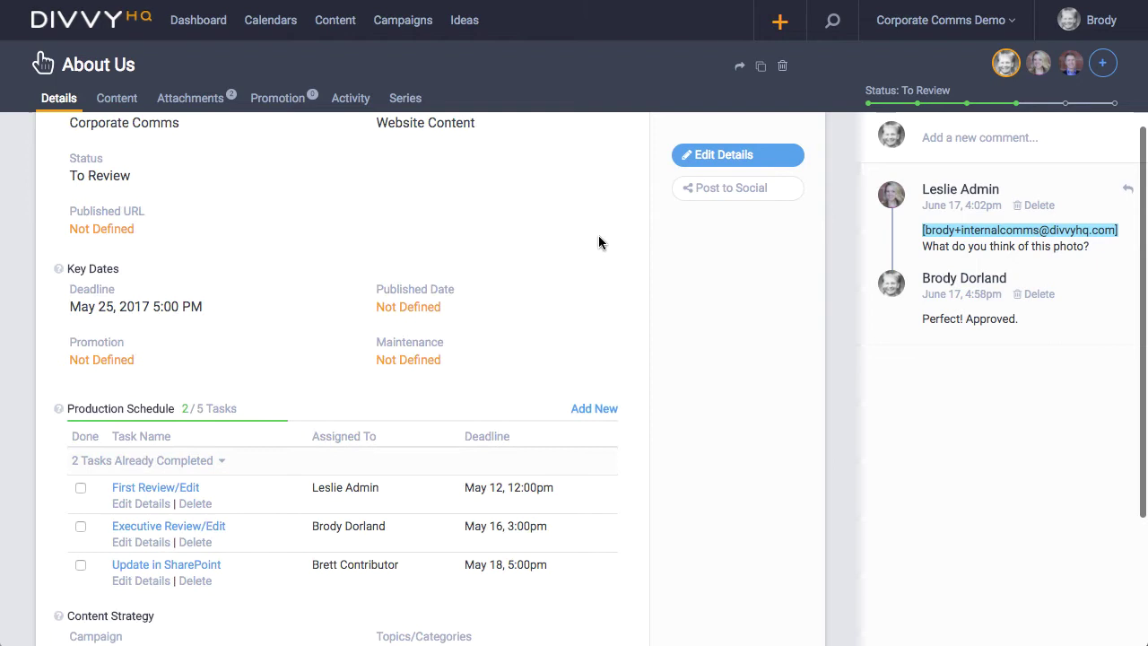
{"action": "scroll", "coordinate": [599, 240], "scroll_direction": "down", "scroll_amount": 2}
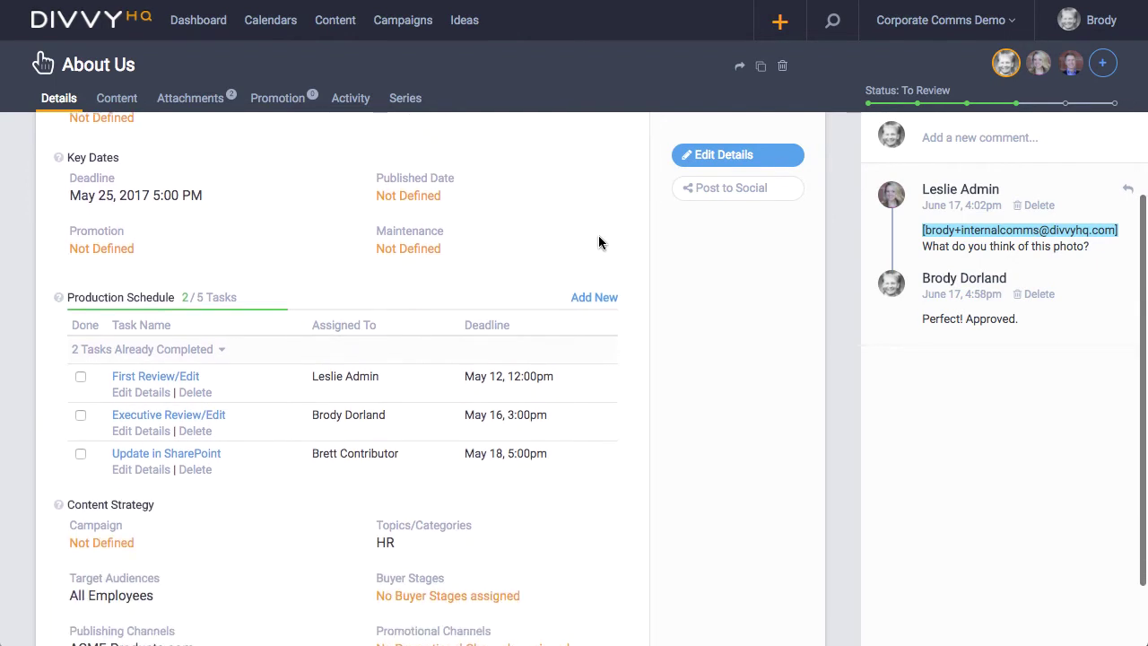
{"action": "scroll", "coordinate": [599, 240], "scroll_direction": "down", "scroll_amount": 2}
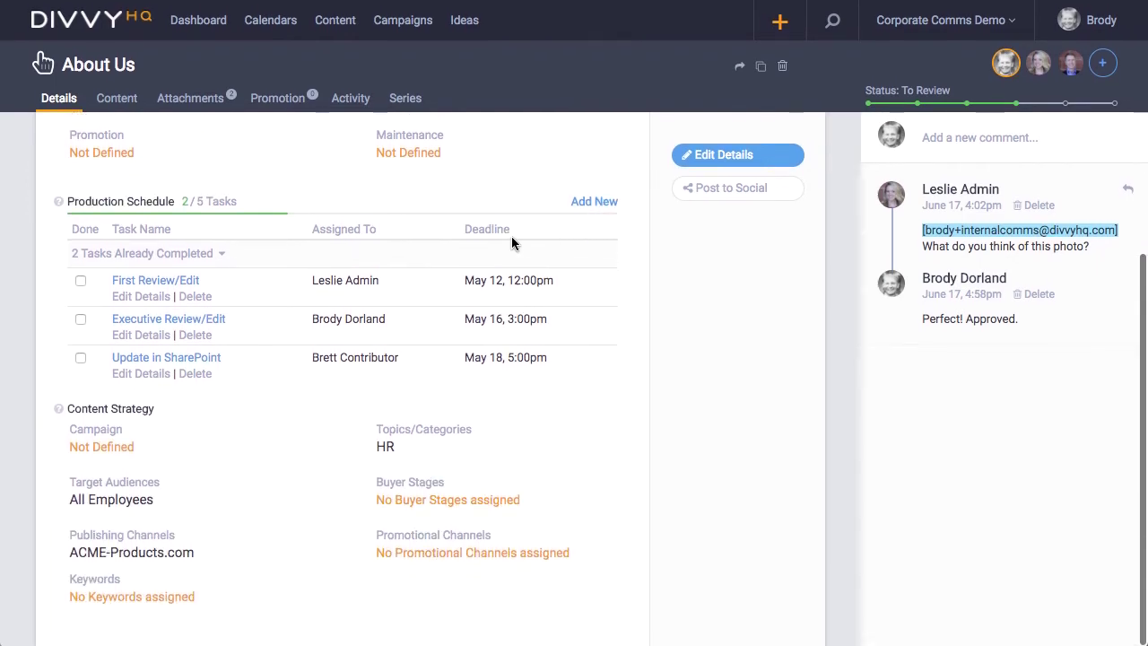
{"action": "left_click", "coordinate": [208, 253]}
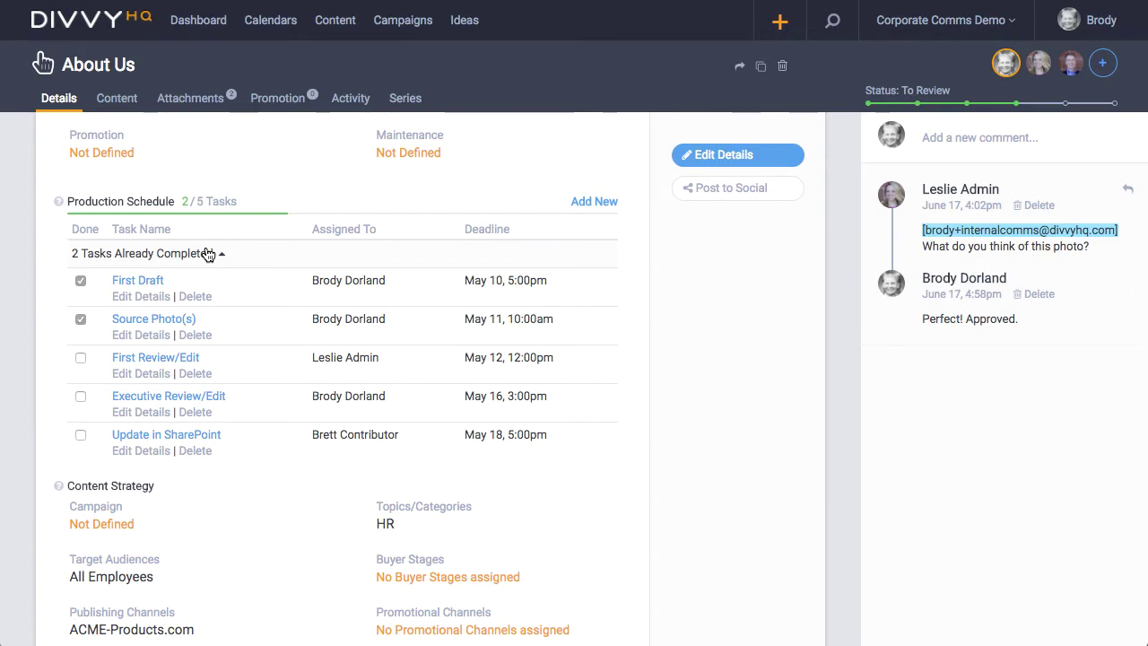
{"action": "left_click", "coordinate": [208, 253]}
{"action": "scroll", "coordinate": [745, 287], "scroll_direction": "up", "scroll_amount": 8}
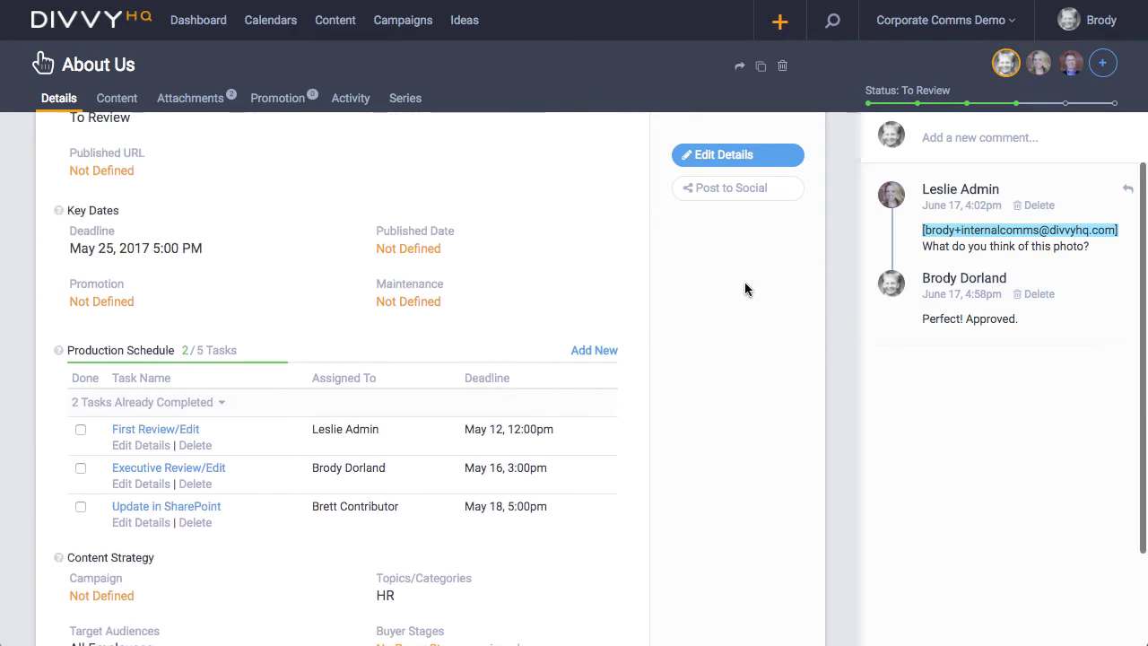
Open the About Us item's details for editing and save them as they are
{"action": "scroll", "coordinate": [744, 289], "scroll_direction": "up", "scroll_amount": 1}
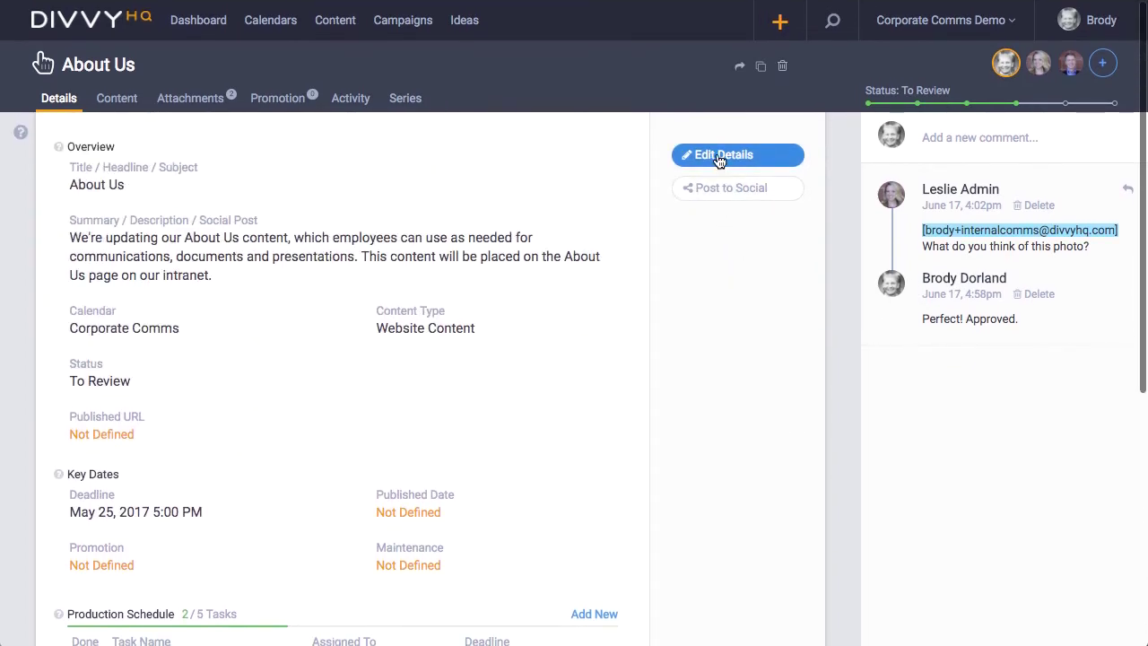
{"action": "left_click", "coordinate": [721, 157]}
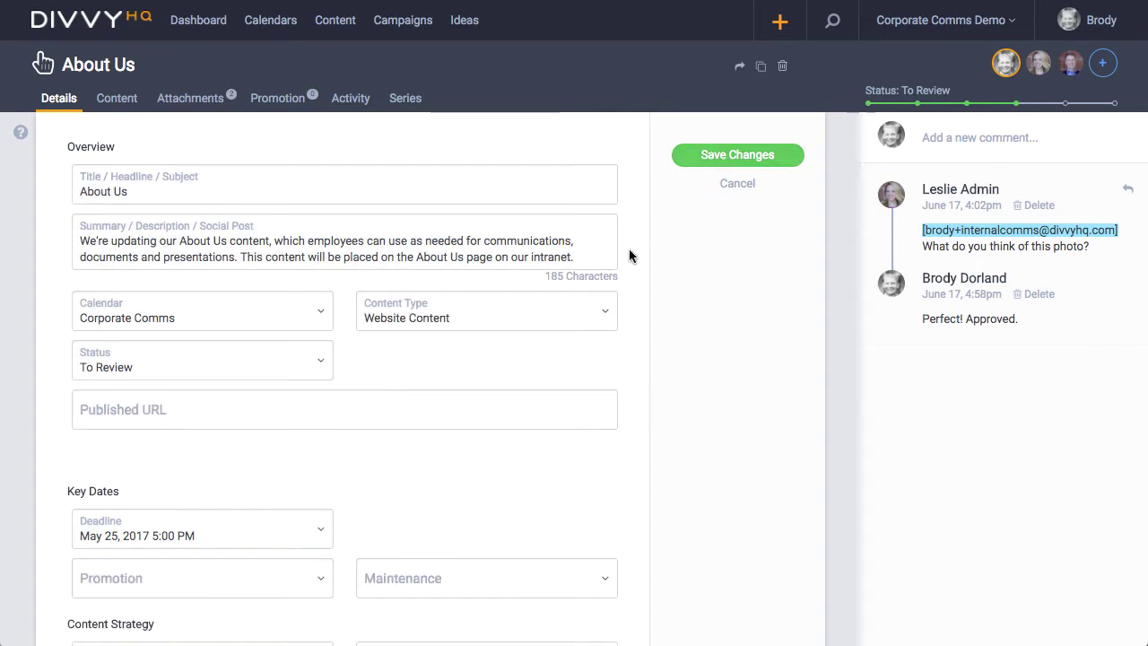
{"action": "left_click", "coordinate": [702, 155]}
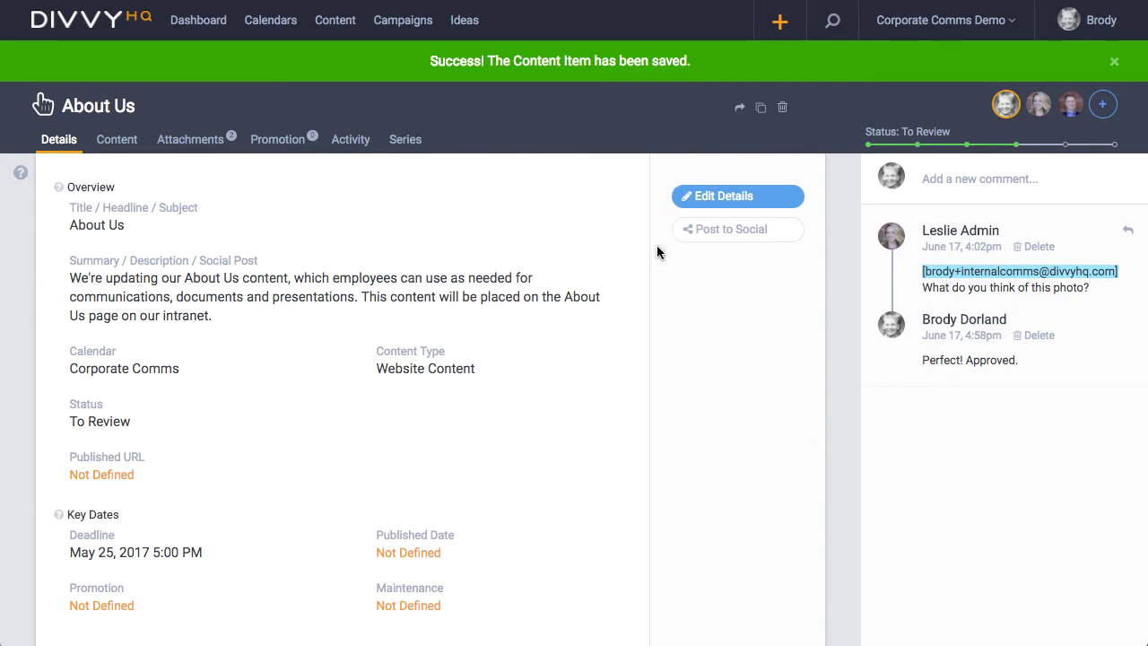
{"action": "scroll", "coordinate": [656, 245], "scroll_direction": "down", "scroll_amount": 1}
{"action": "scroll", "coordinate": [656, 251], "scroll_direction": "up", "scroll_amount": 1}
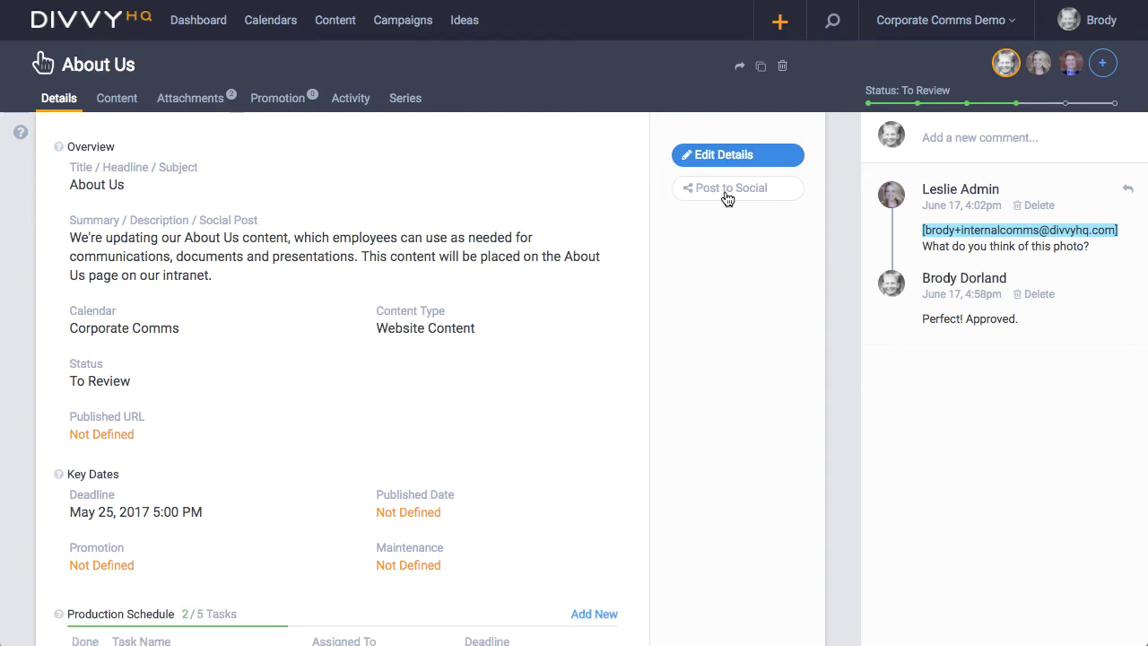
Read through the item's content from the header photo down to the History section
{"action": "left_click", "coordinate": [126, 103]}
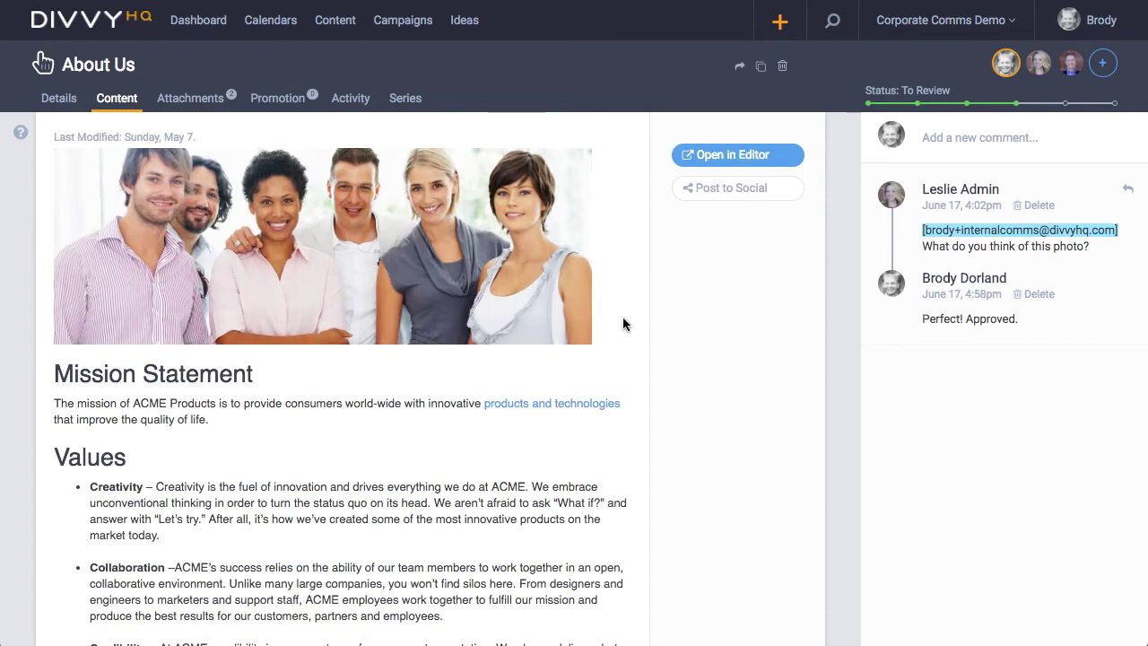
{"action": "scroll", "coordinate": [638, 335], "scroll_direction": "down", "scroll_amount": 1}
{"action": "scroll", "coordinate": [639, 336], "scroll_direction": "up", "scroll_amount": 1}
{"action": "scroll", "coordinate": [338, 473], "scroll_direction": "down", "scroll_amount": 3}
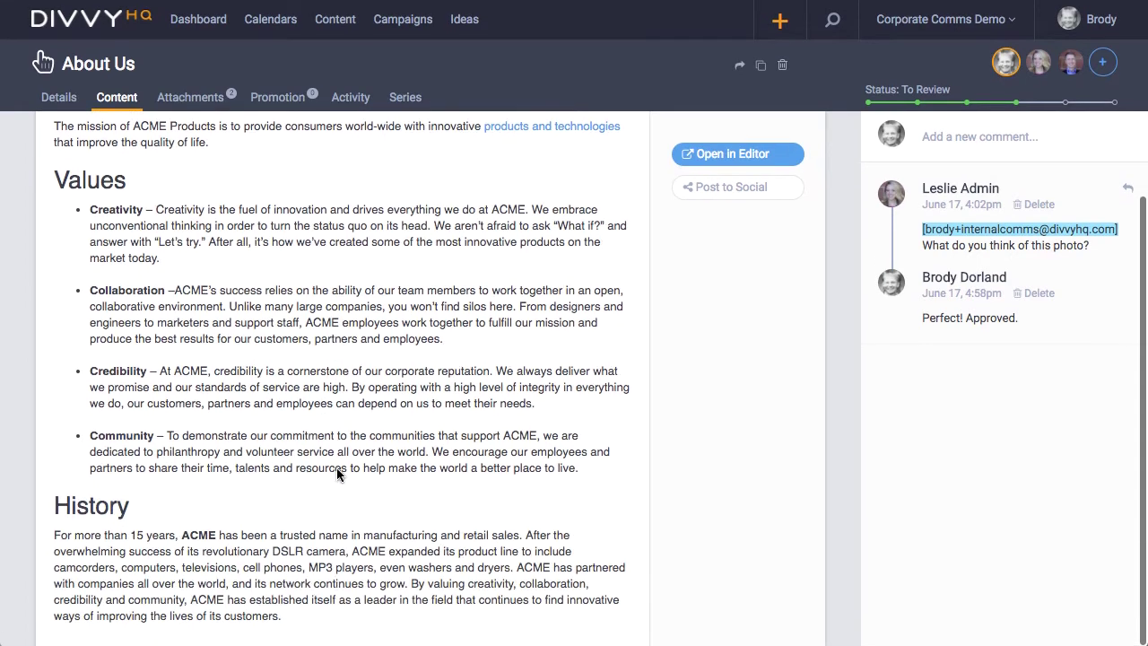
{"action": "scroll", "coordinate": [337, 474], "scroll_direction": "up", "scroll_amount": 3}
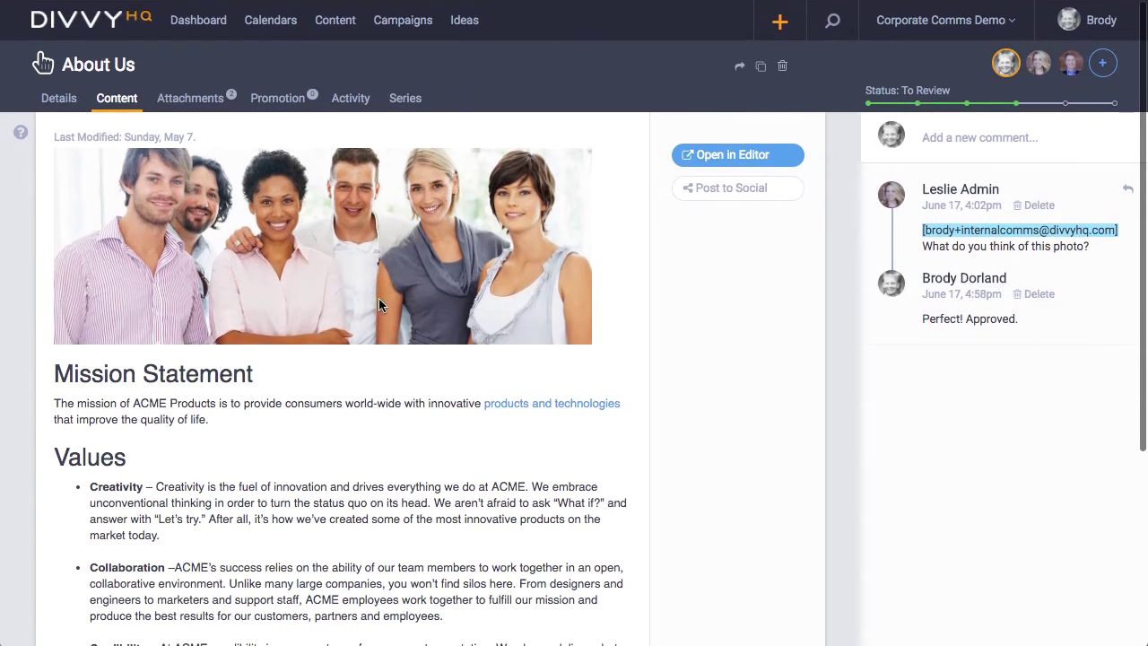
Look over the content in the editor together with its attachments and comments, and return to the item
{"action": "left_click", "coordinate": [715, 156]}
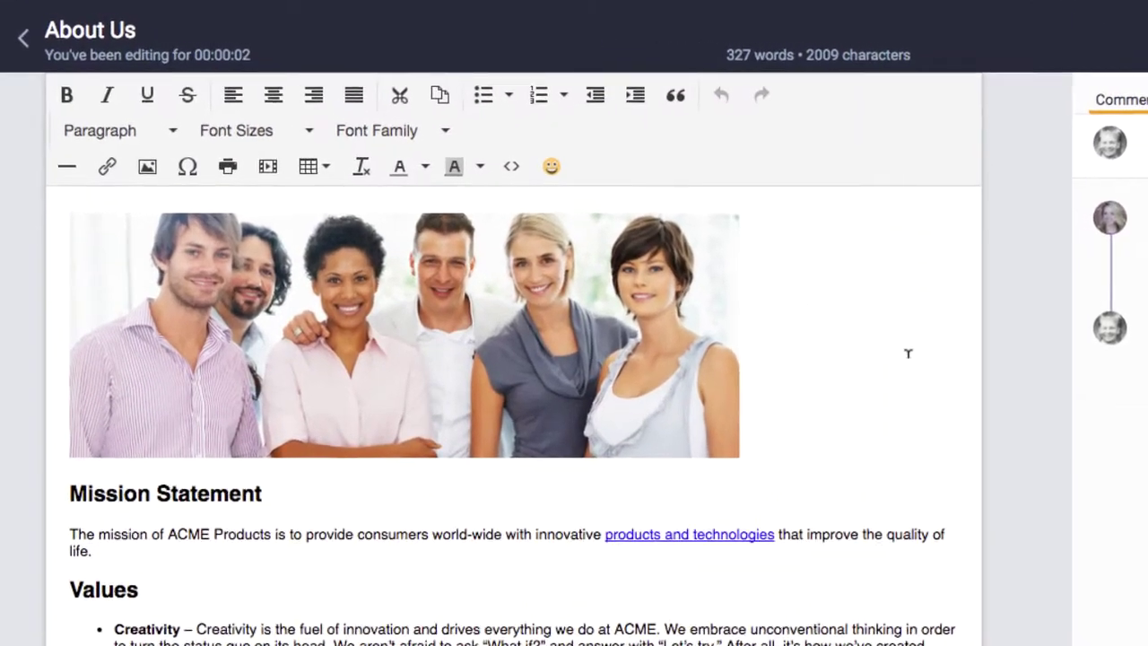
{"action": "scroll", "coordinate": [727, 285], "scroll_direction": "down", "scroll_amount": 3}
{"action": "scroll", "coordinate": [912, 354], "scroll_direction": "up", "scroll_amount": 5}
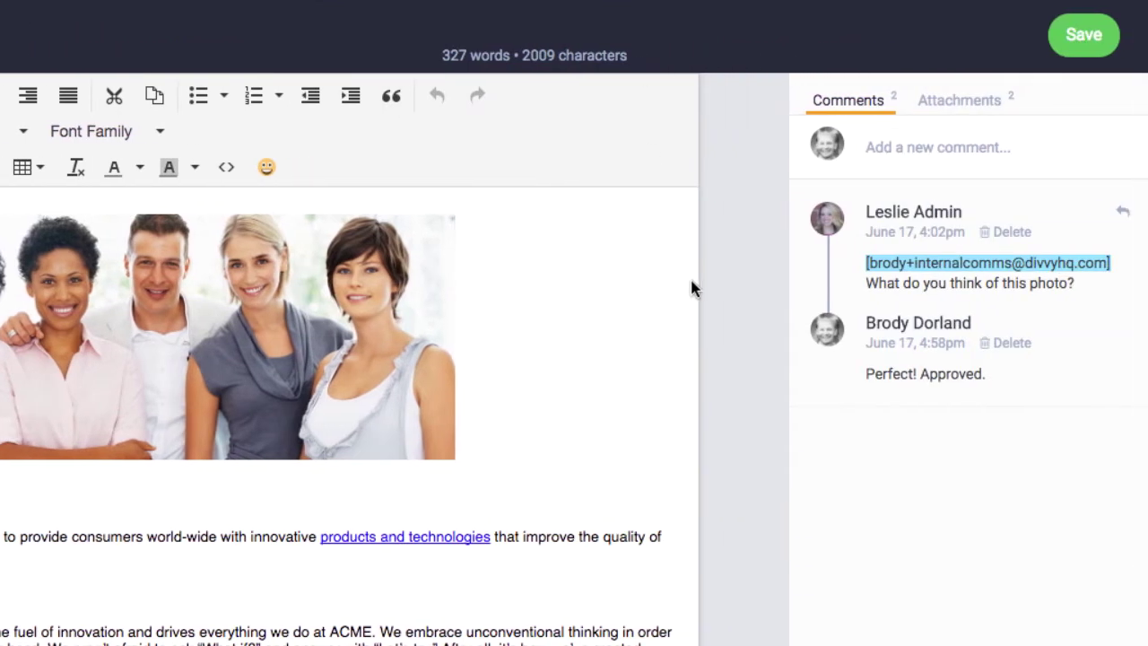
{"action": "left_click", "coordinate": [955, 105]}
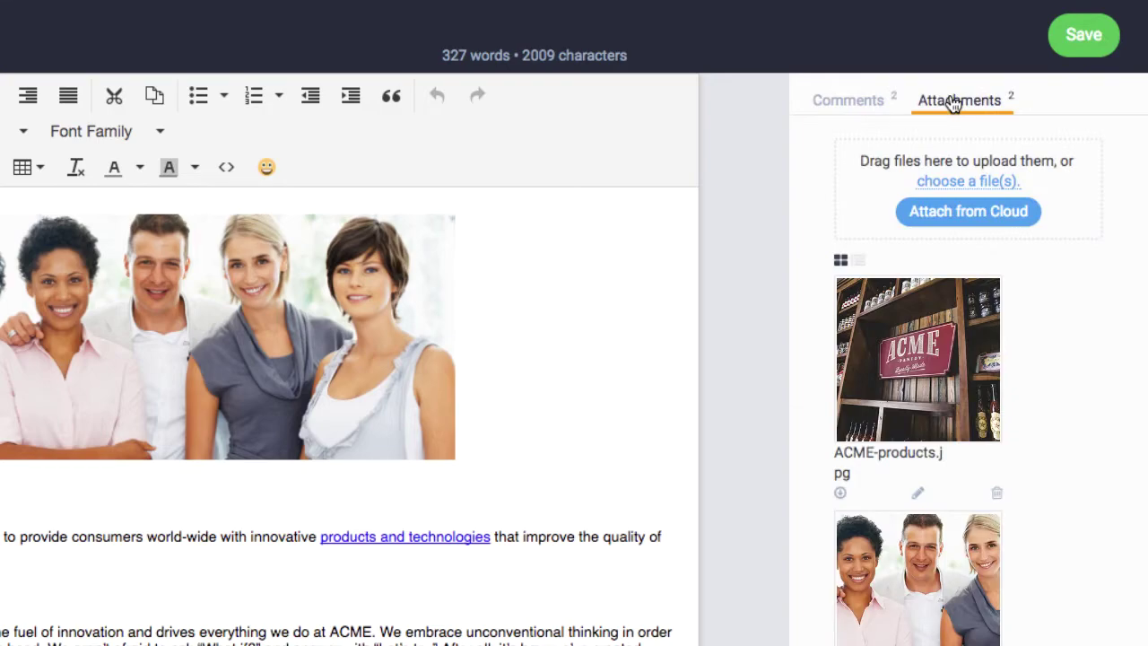
{"action": "left_click", "coordinate": [861, 106]}
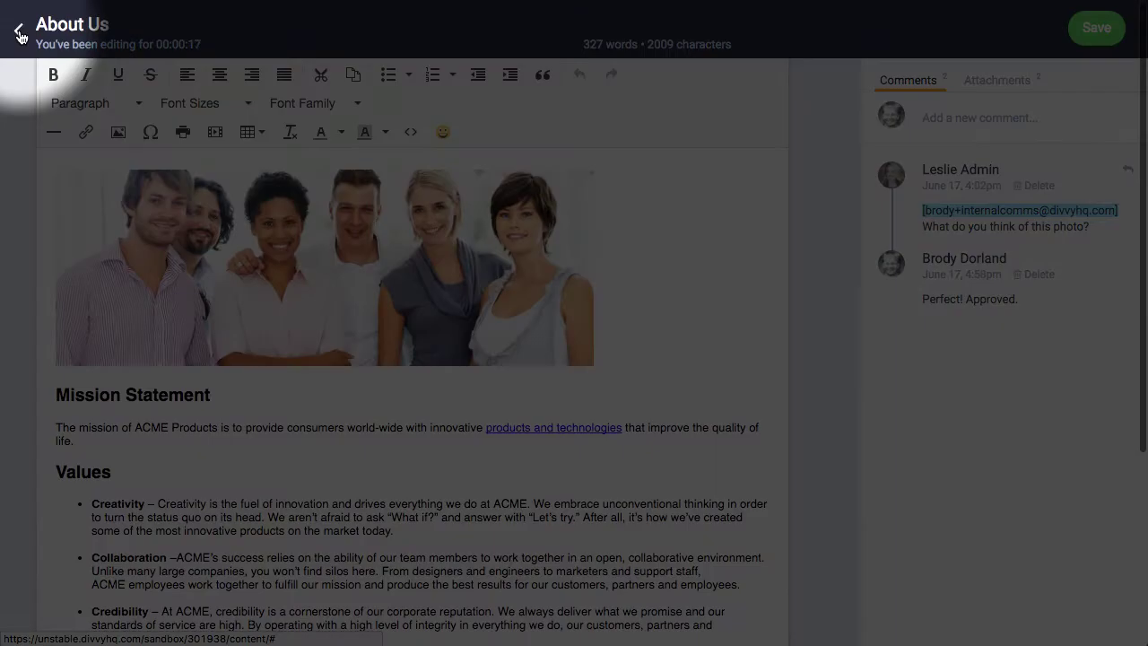
{"action": "left_click", "coordinate": [20, 34]}
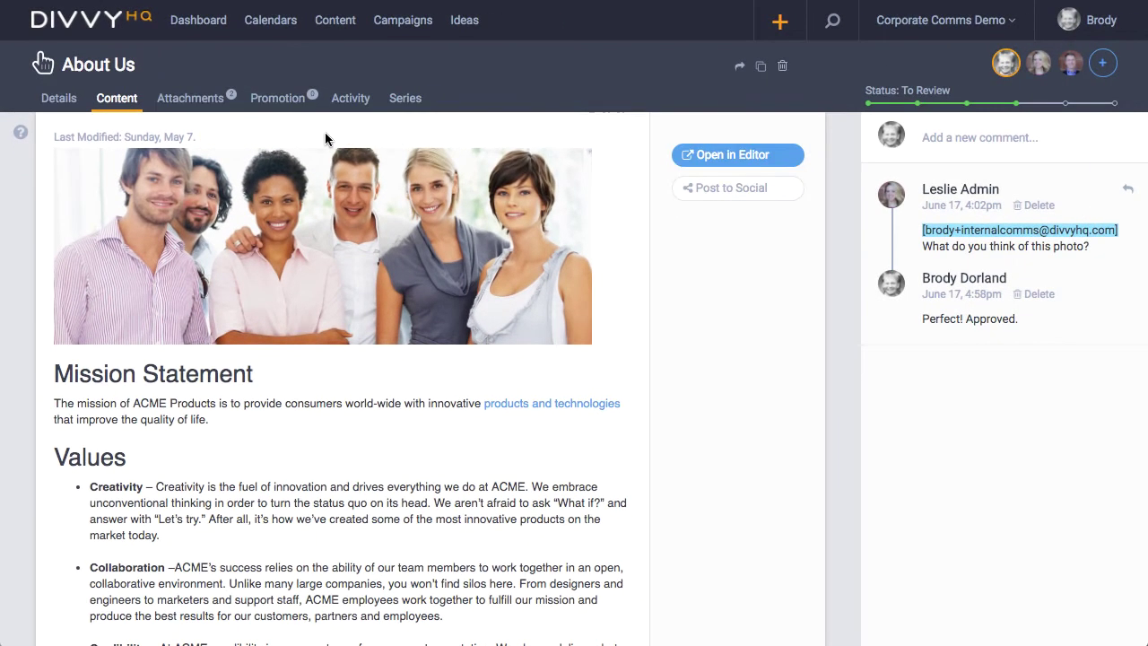
View the item's attachments and the cloud storage sources, closing the cloud picker without attaching a file
{"action": "left_click", "coordinate": [198, 100]}
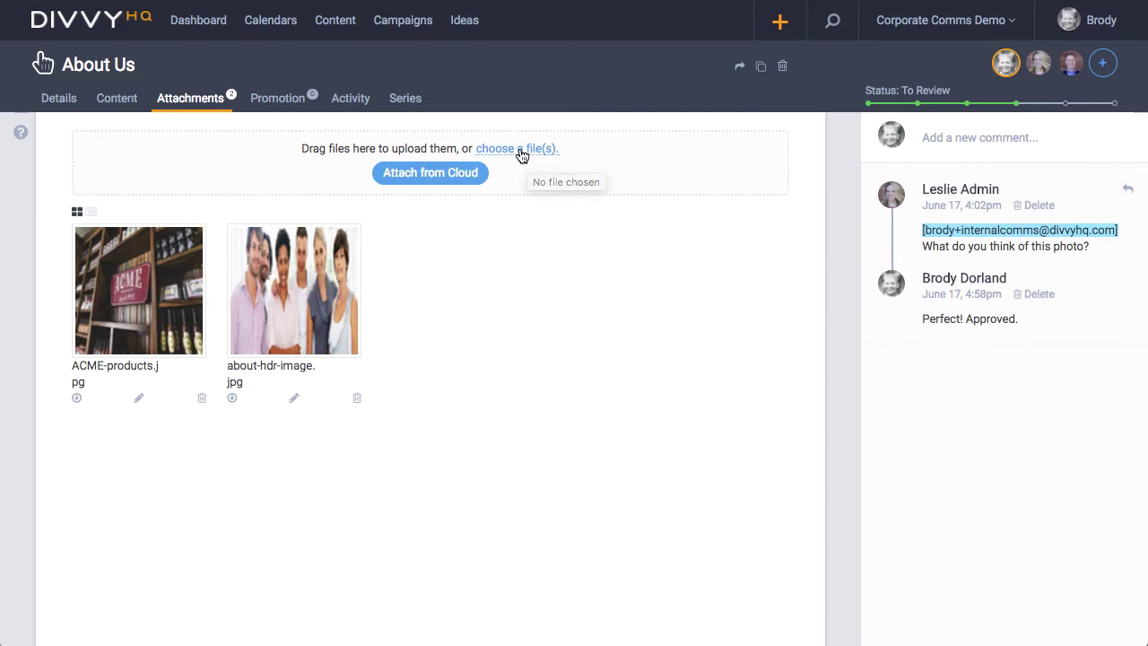
{"action": "left_click", "coordinate": [422, 176]}
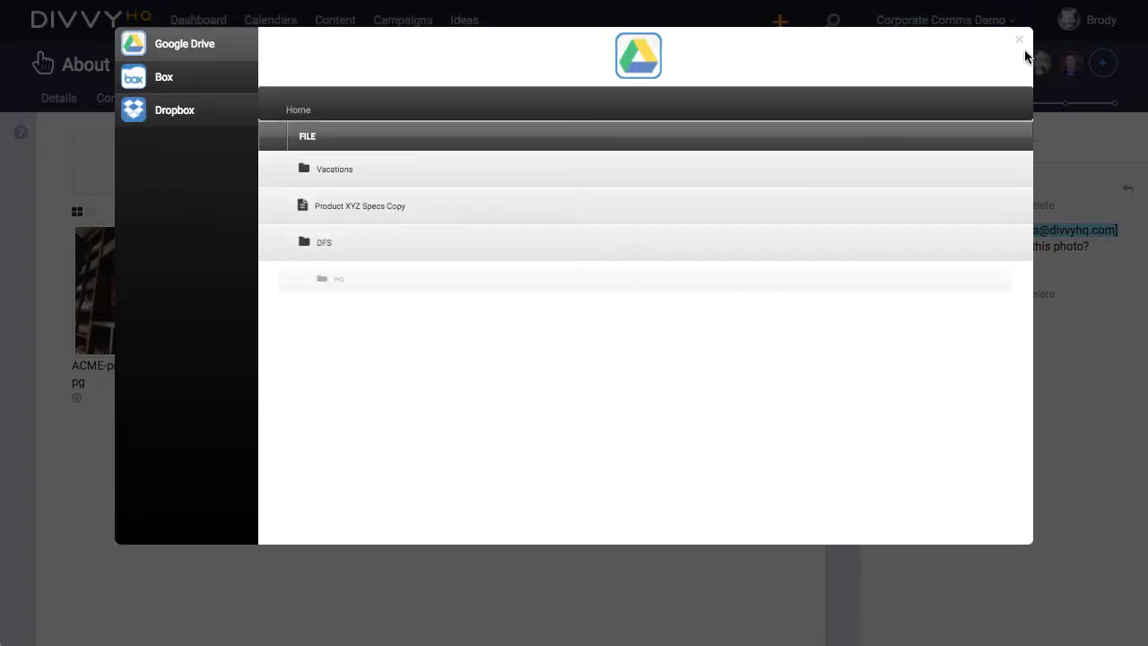
{"action": "left_click", "coordinate": [1018, 41]}
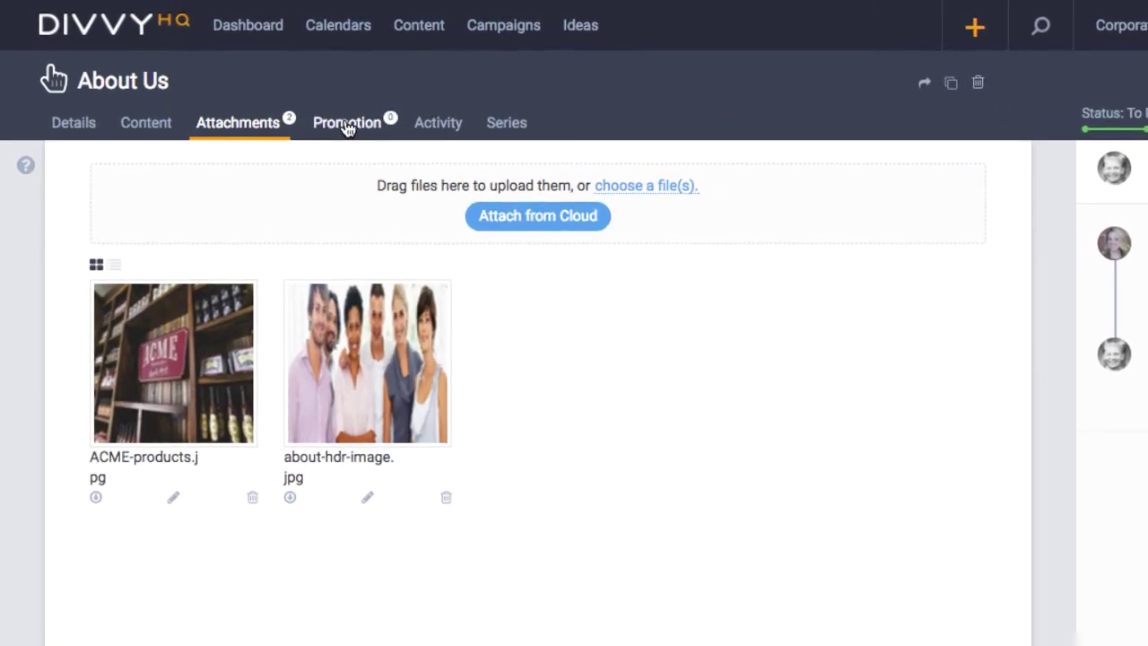
Create a social media post promoting the About Us item and select the Facebook channel for it
{"action": "left_click", "coordinate": [348, 125]}
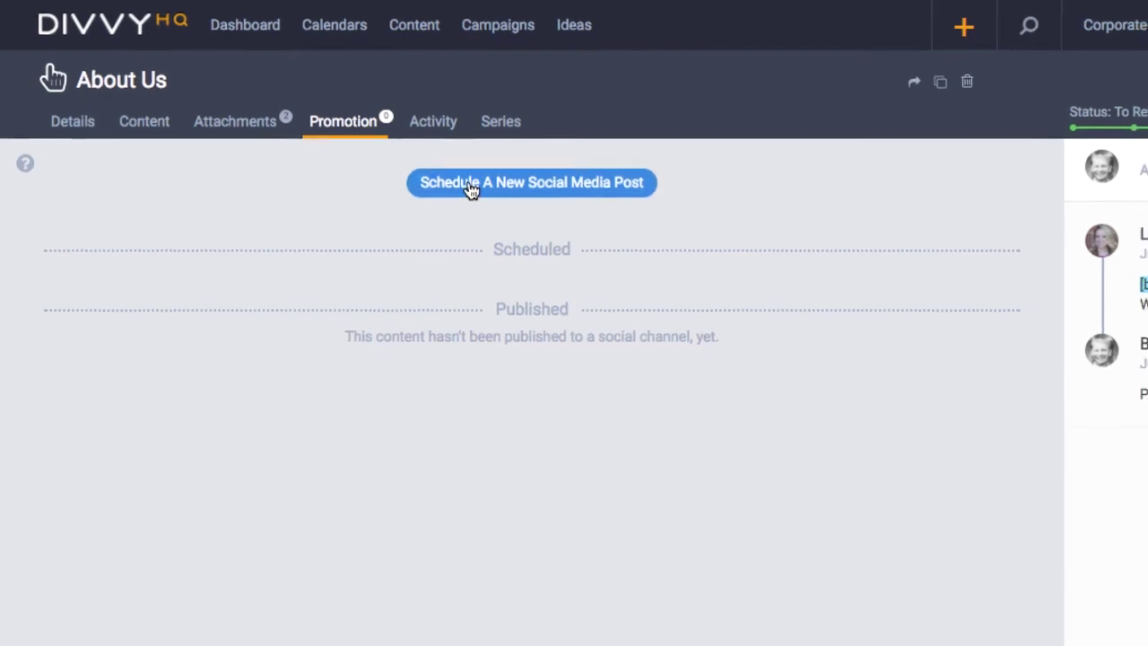
{"action": "left_click", "coordinate": [381, 151]}
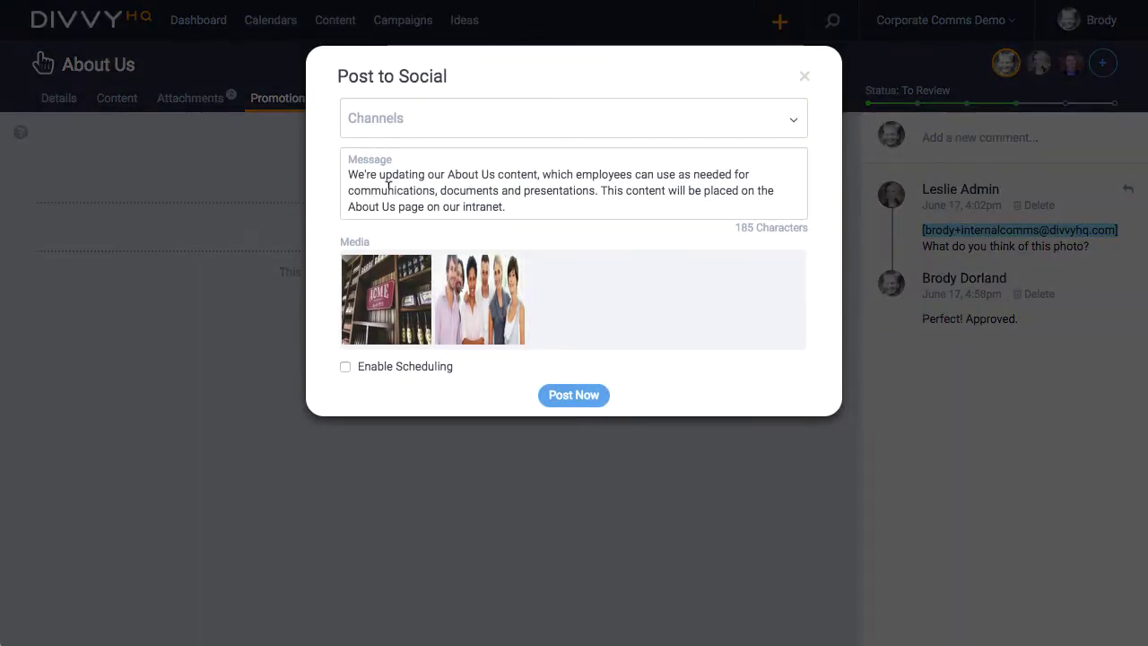
{"action": "left_click", "coordinate": [424, 122]}
{"action": "left_click", "coordinate": [420, 153]}
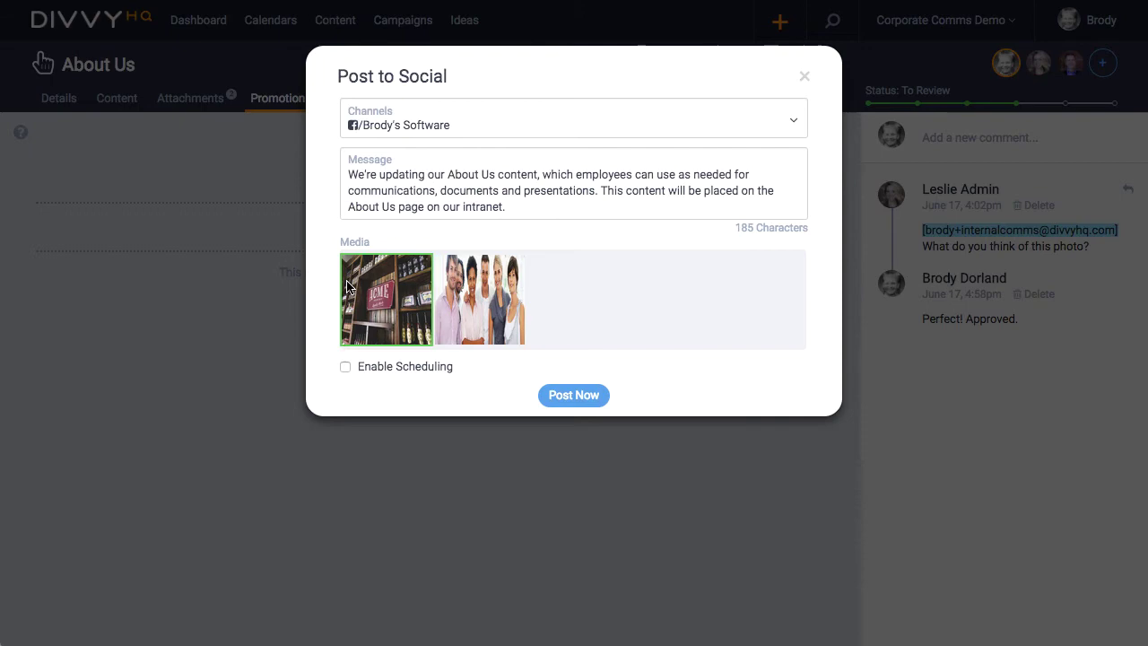
Enable scheduling, set the publish date to May 11, 2017 9:17 PM, and schedule the post
{"action": "left_click", "coordinate": [349, 365]}
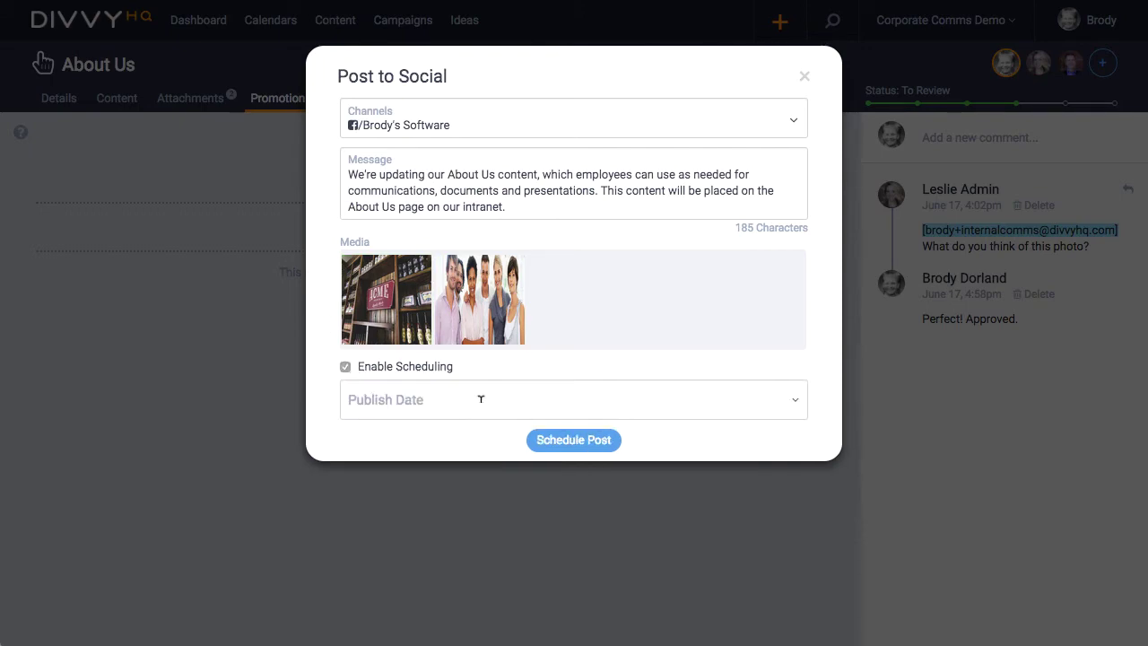
{"action": "left_click", "coordinate": [481, 400]}
{"action": "left_click", "coordinate": [480, 505]}
{"action": "left_click", "coordinate": [677, 440]}
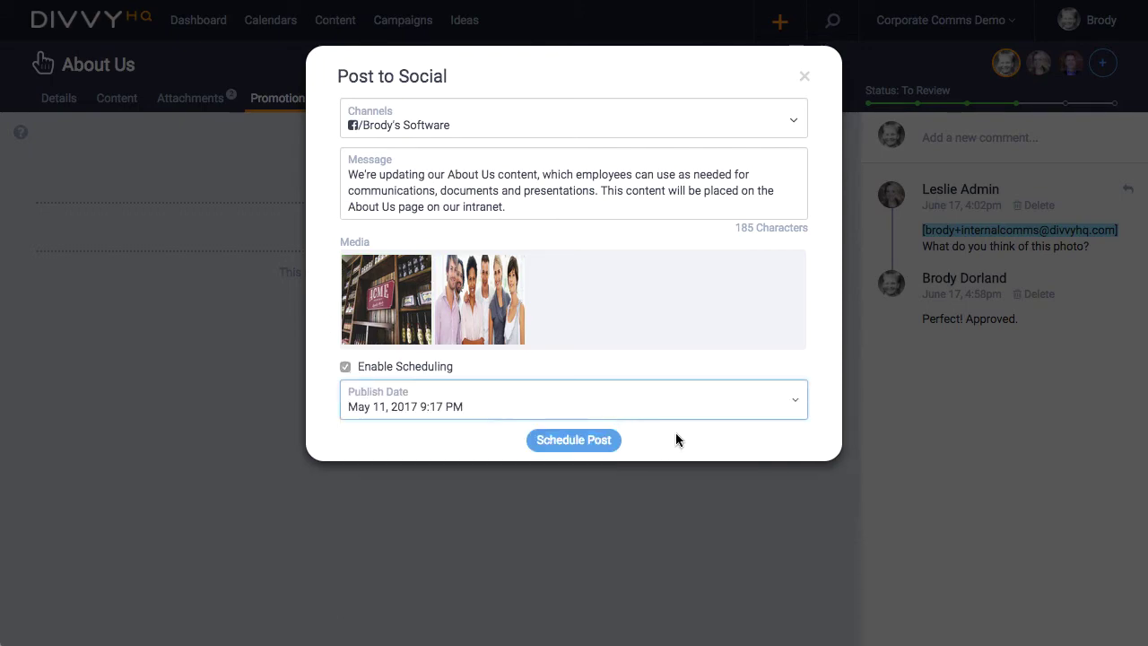
{"action": "left_click", "coordinate": [583, 442]}
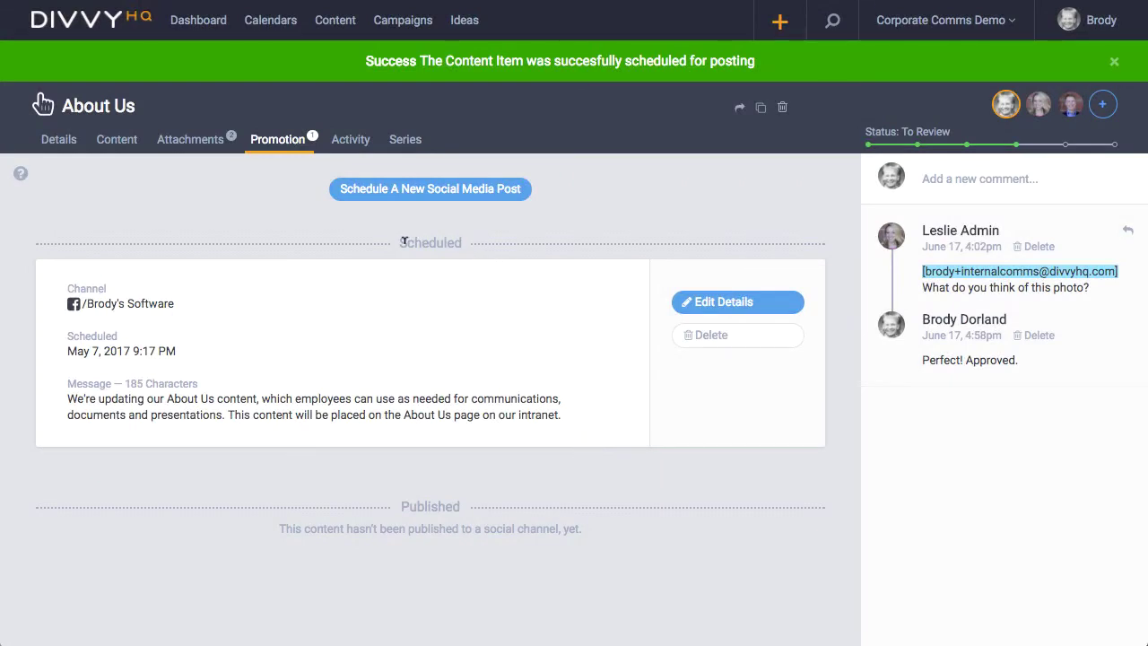
Check the Scheduled and Published sections of the item's social media promotion
{"action": "left_click_drag", "start_coordinate": [401, 240], "coordinate": [460, 240]}
{"action": "left_click", "coordinate": [395, 493]}
{"action": "left_click_drag", "start_coordinate": [401, 503], "coordinate": [463, 507]}
{"action": "left_click", "coordinate": [661, 460]}
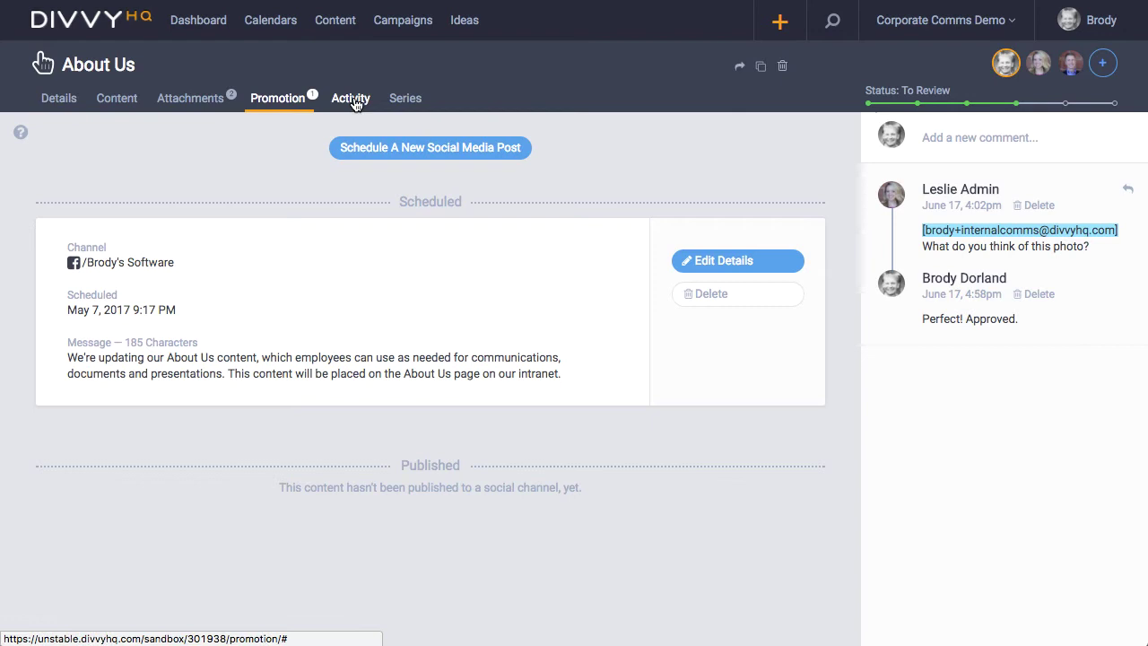
Review the item's activity history for assignments, deadline changes, file uploads and comments
{"action": "left_click", "coordinate": [352, 101]}
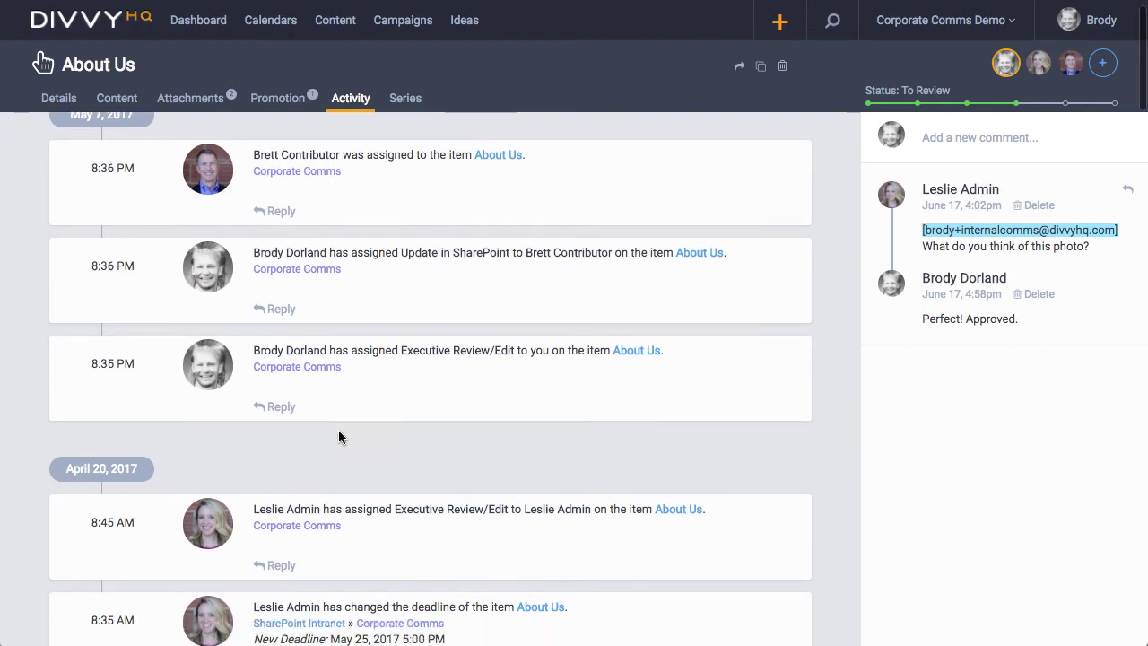
{"action": "scroll", "coordinate": [338, 437], "scroll_direction": "down", "scroll_amount": 3}
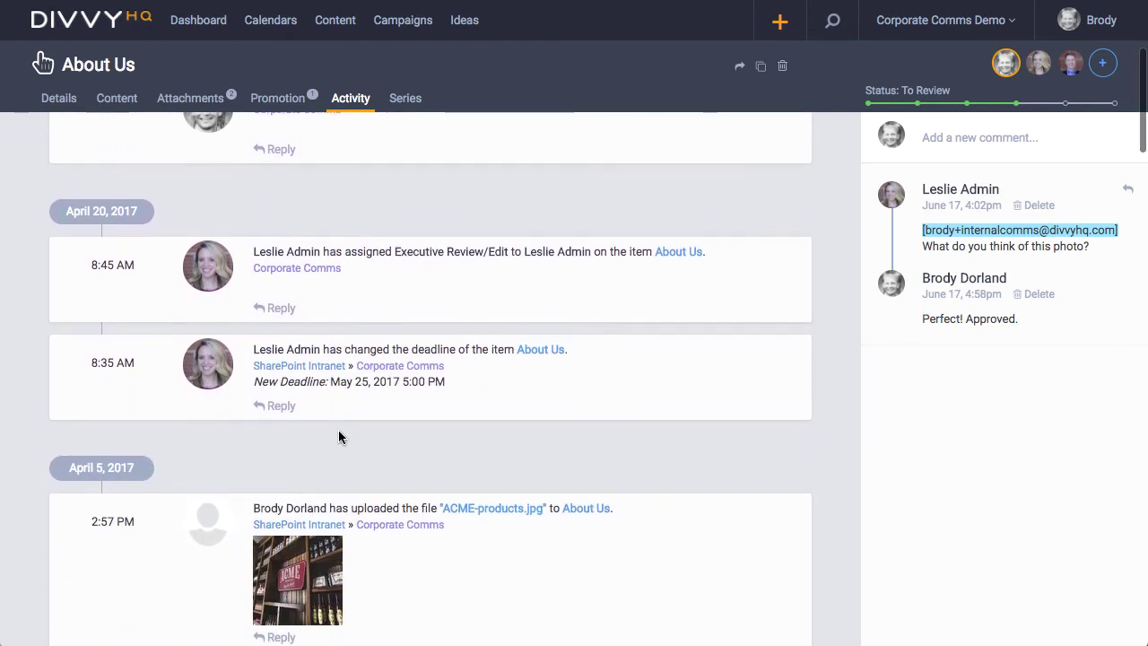
{"action": "scroll", "coordinate": [338, 436], "scroll_direction": "down", "scroll_amount": 4}
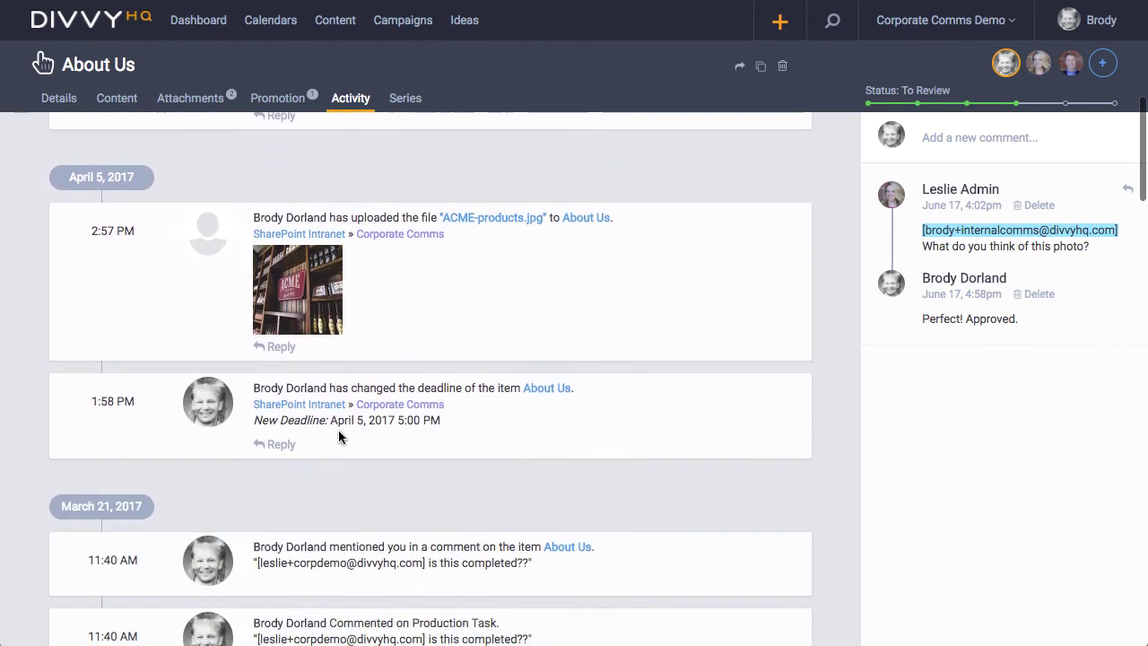
{"action": "scroll", "coordinate": [338, 437], "scroll_direction": "down", "scroll_amount": 5}
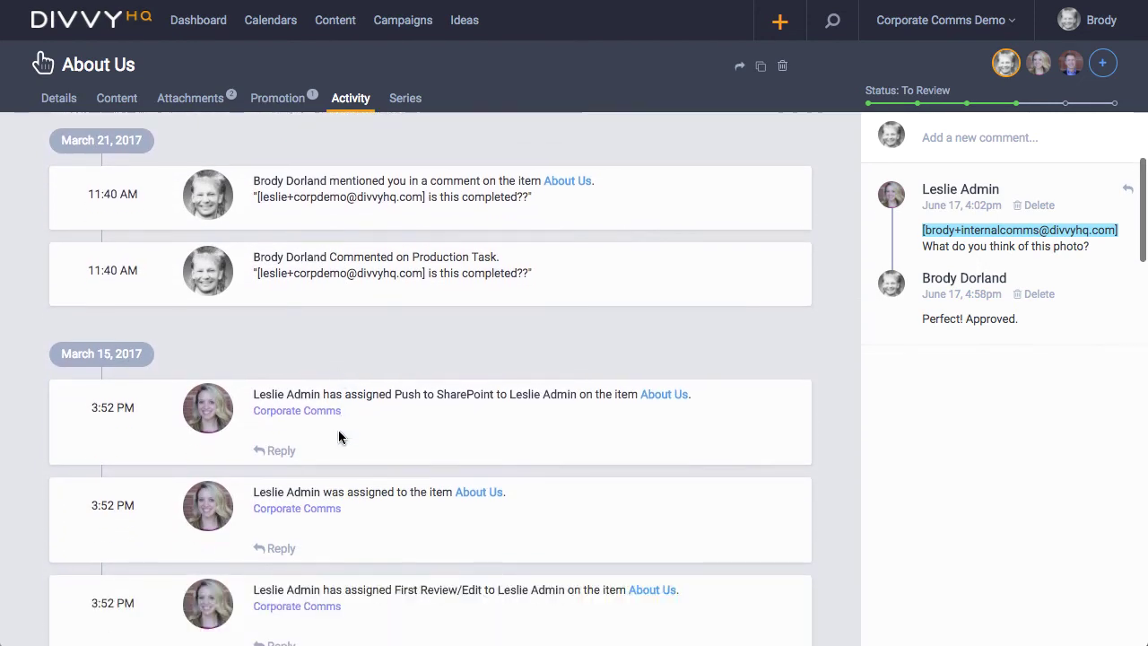
{"action": "scroll", "coordinate": [338, 437], "scroll_direction": "down", "scroll_amount": 3}
{"action": "scroll", "coordinate": [338, 437], "scroll_direction": "up", "scroll_amount": 12}
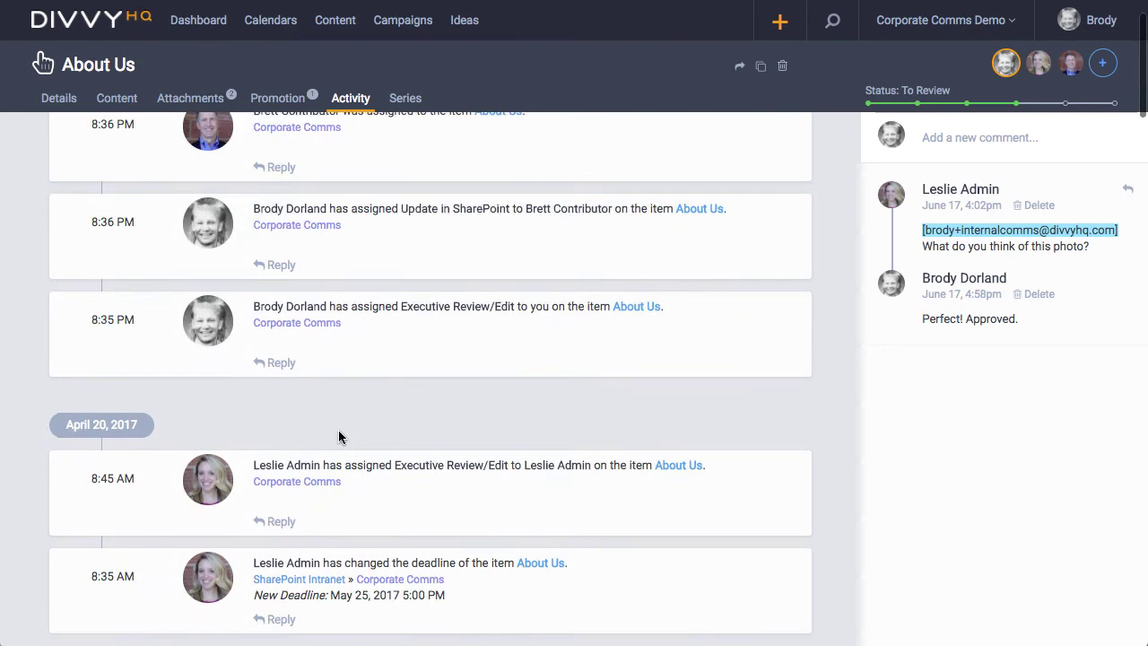
Make the About Us content a recurring series that repeats weekly on Thursday
{"action": "scroll", "coordinate": [339, 437], "scroll_direction": "up", "scroll_amount": 1}
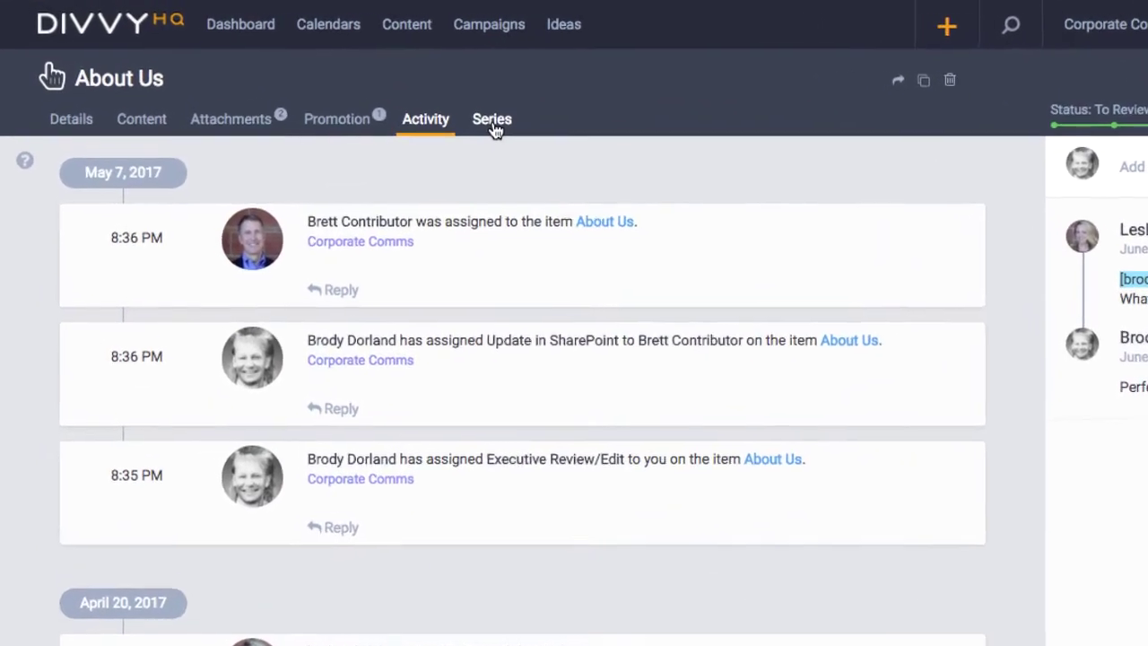
{"action": "left_click", "coordinate": [494, 128]}
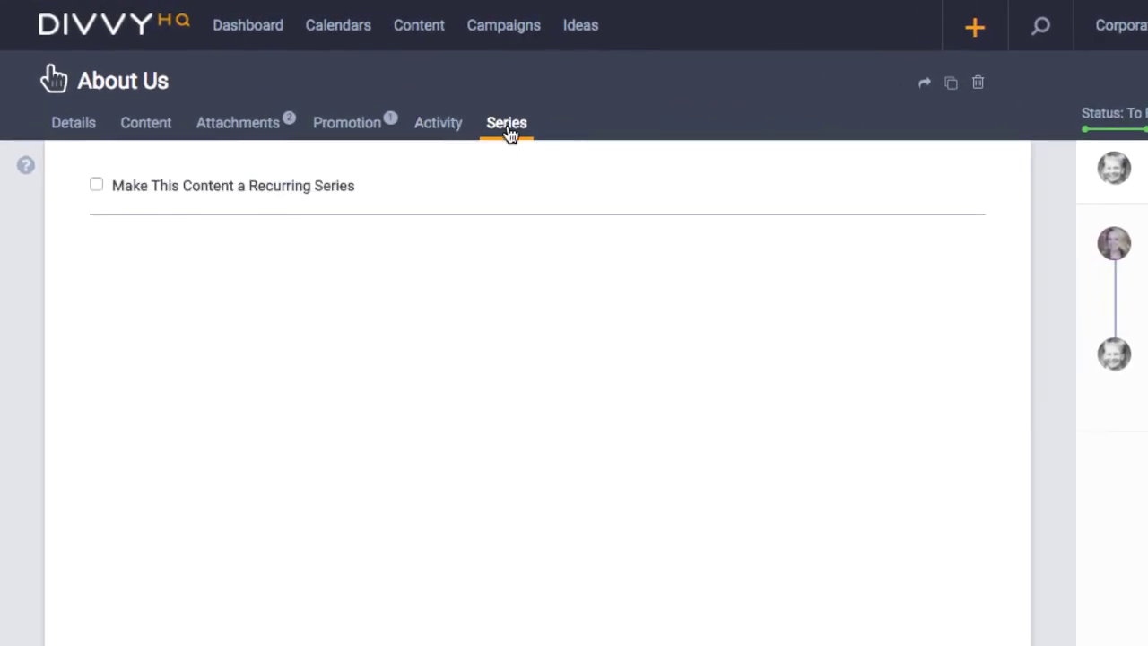
{"action": "left_click", "coordinate": [97, 185]}
{"action": "left_click", "coordinate": [221, 262]}
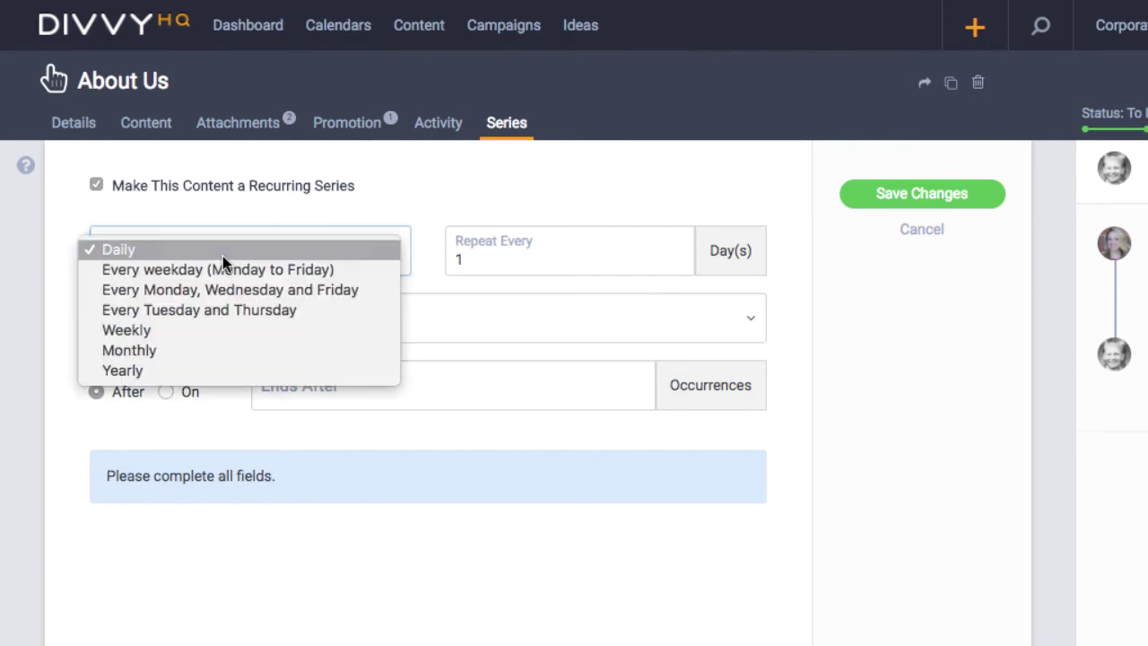
{"action": "key", "text": "Escape"}
{"action": "key", "text": "Down"}
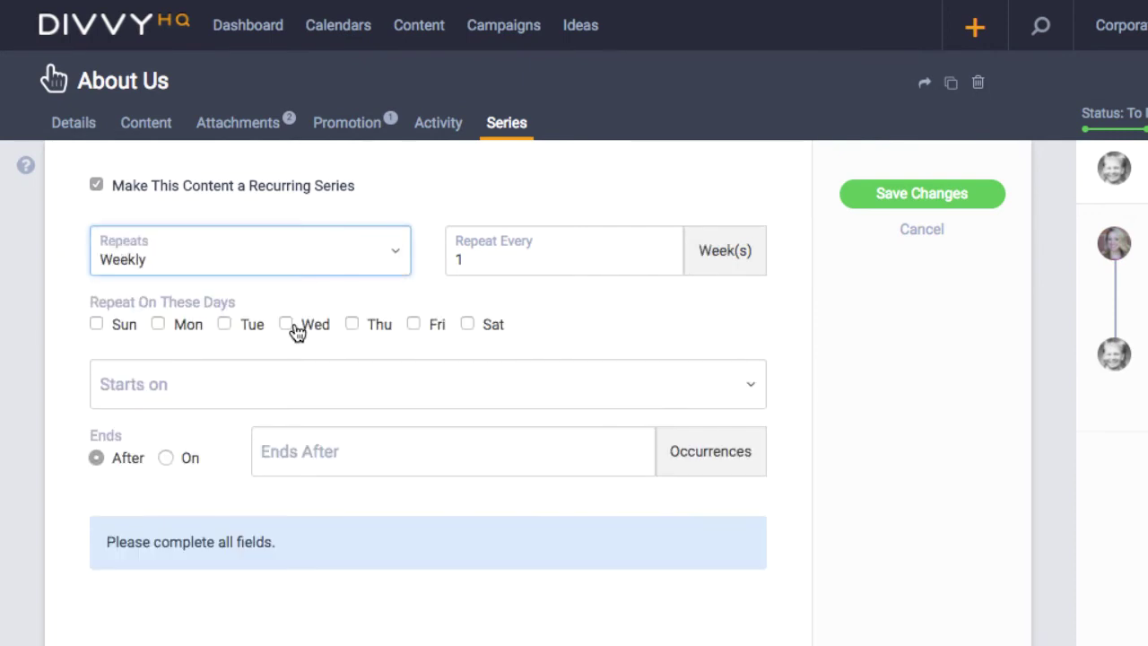
{"action": "left_click", "coordinate": [351, 325]}
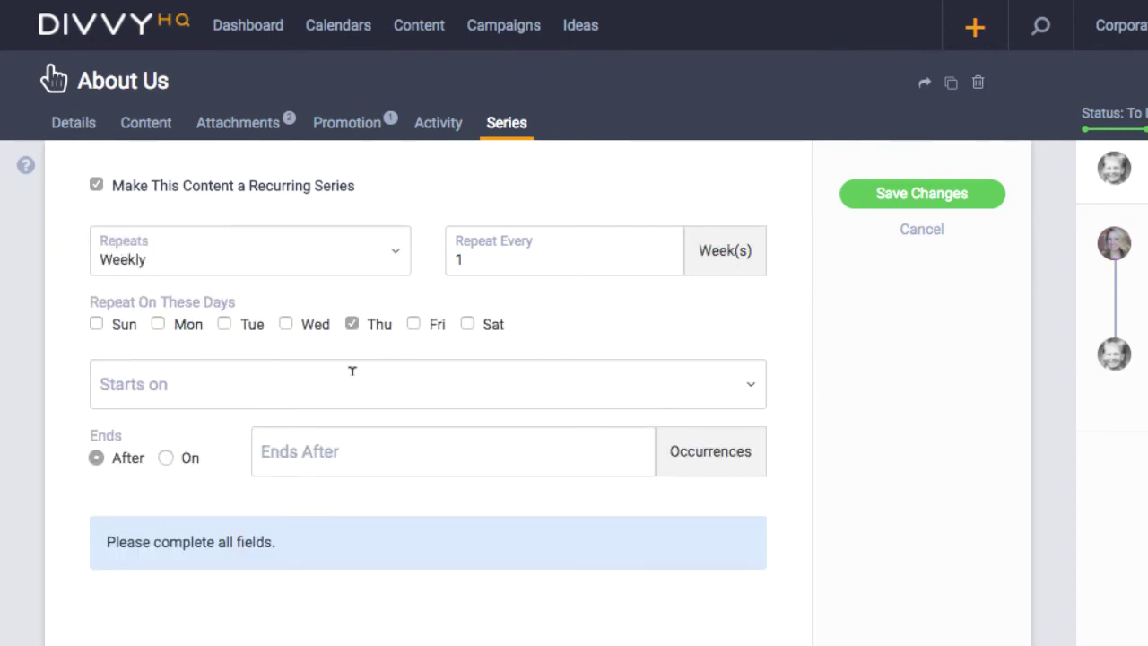
Set the series to start on May 18, 2017 at 9:18 PM and end on May 26, 2017
{"action": "left_click", "coordinate": [349, 385]}
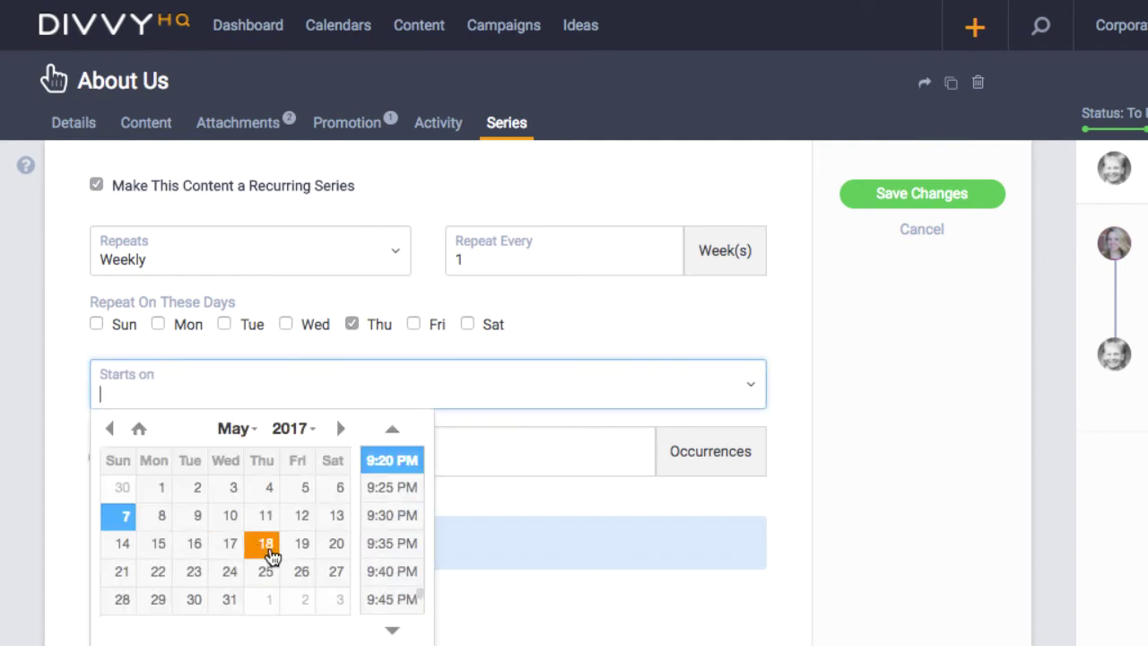
{"action": "left_click", "coordinate": [265, 549]}
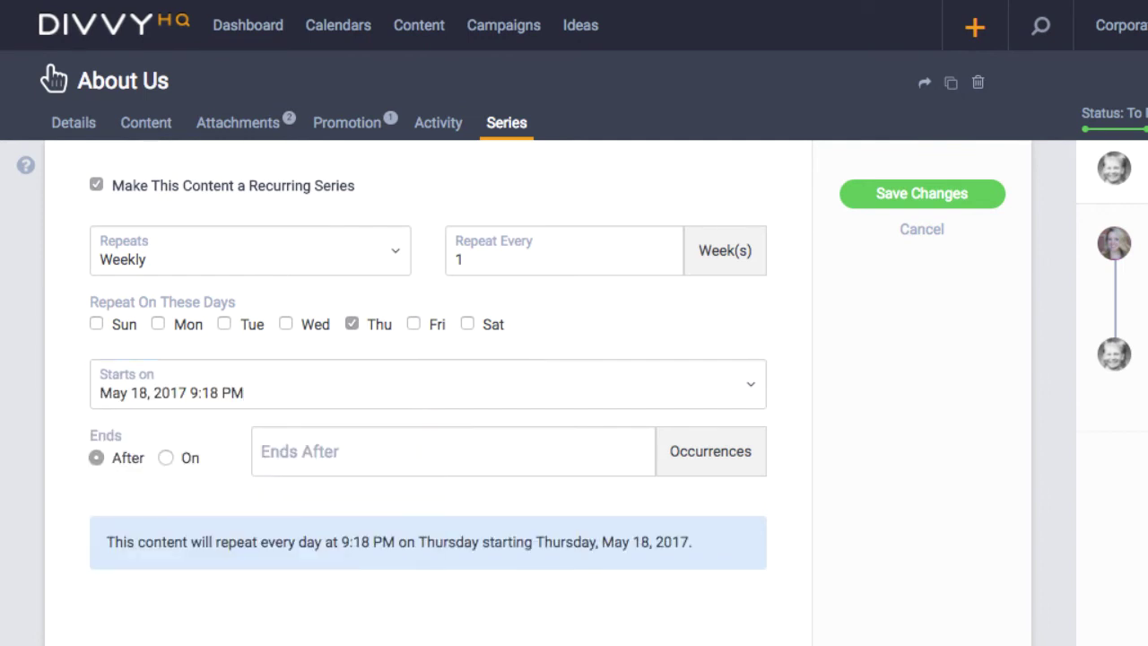
{"action": "left_click", "coordinate": [166, 459]}
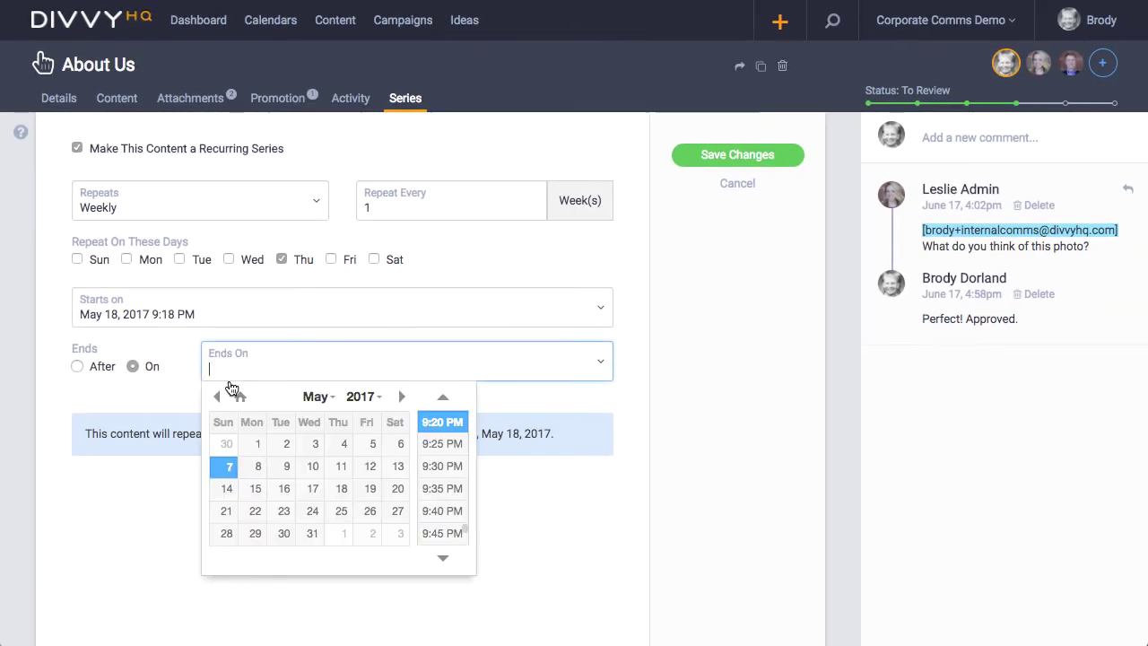
{"action": "left_click", "coordinate": [369, 511]}
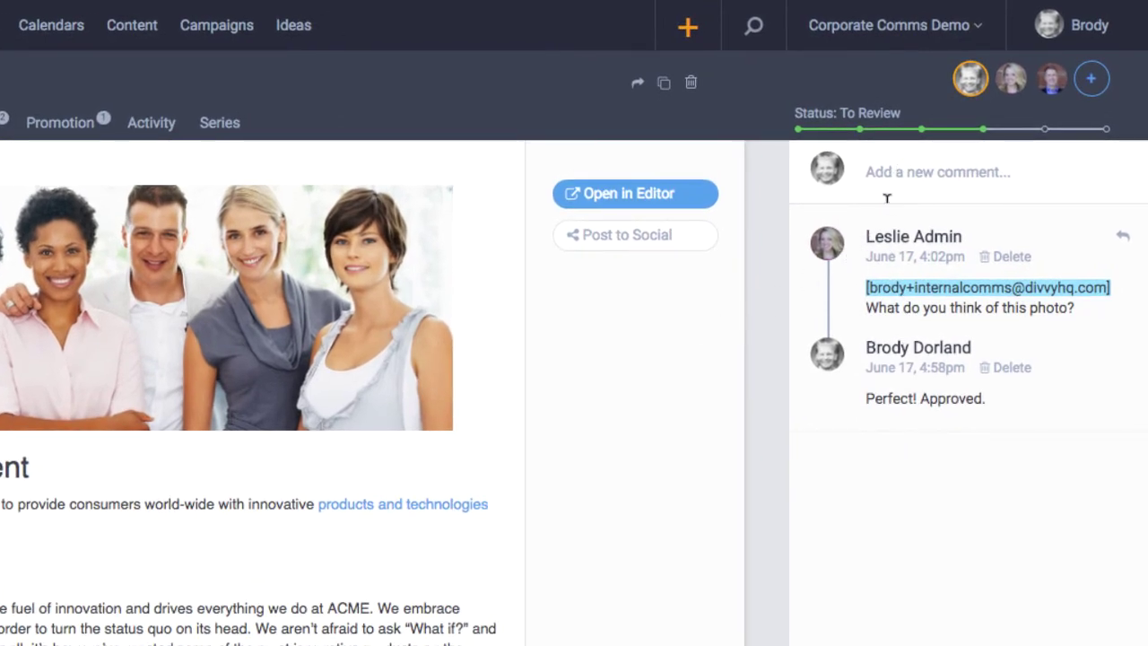
Add the comment "Hey gang... content is approved!" to the About Us item
{"action": "left_click", "coordinate": [885, 167]}
{"action": "type", "text": "Hey gang... content is approved!"}
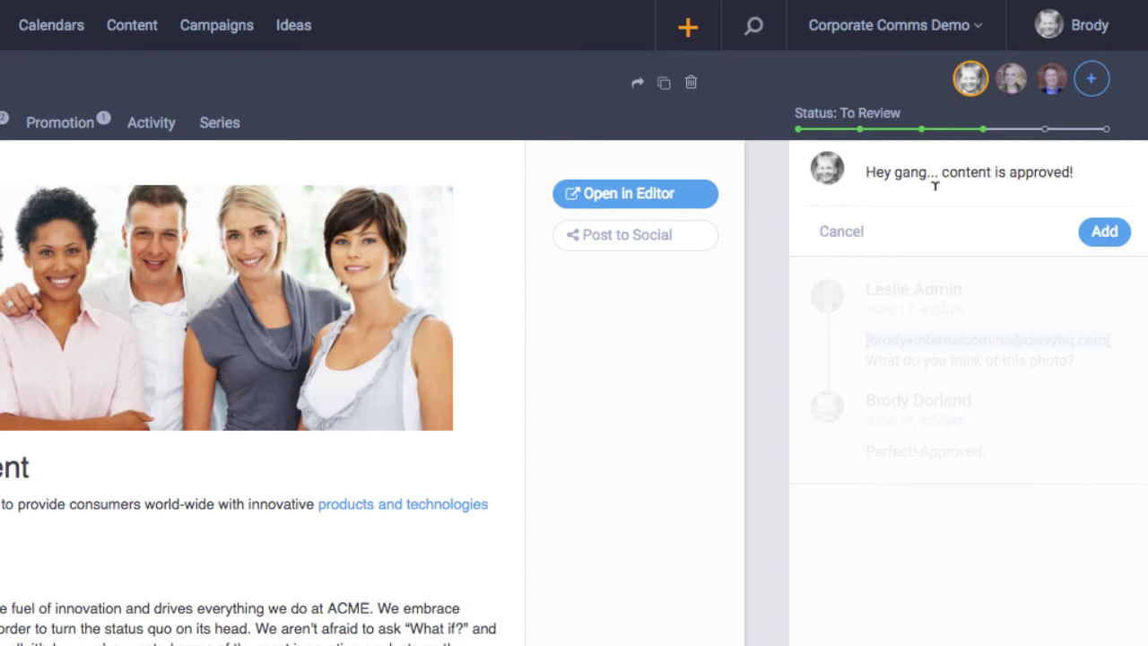
{"action": "left_click", "coordinate": [1098, 231]}
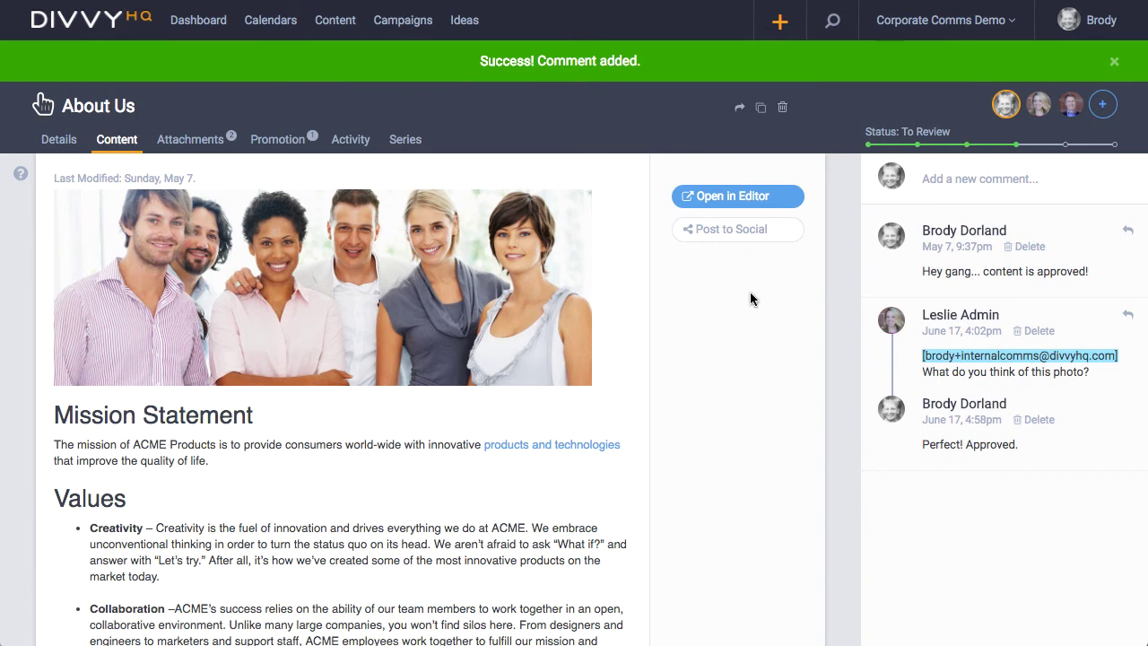
Review the item's details, including its overview, key dates, production schedule and the help links beside the section headings
{"action": "left_click", "coordinate": [59, 139]}
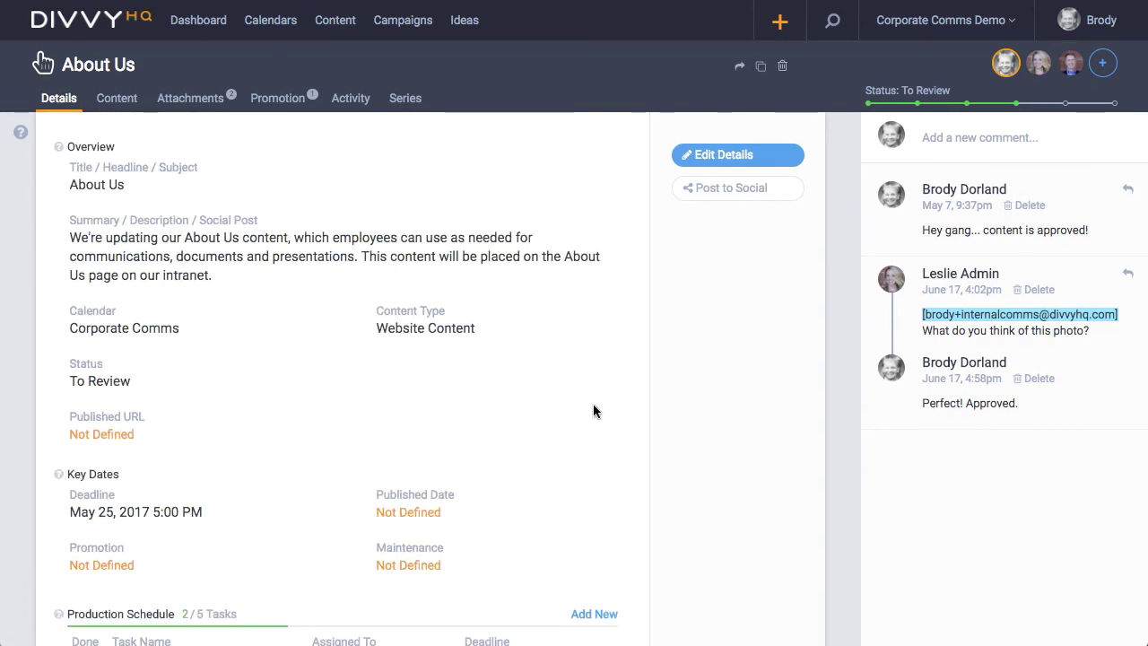
{"action": "scroll", "coordinate": [593, 411], "scroll_direction": "down", "scroll_amount": 4}
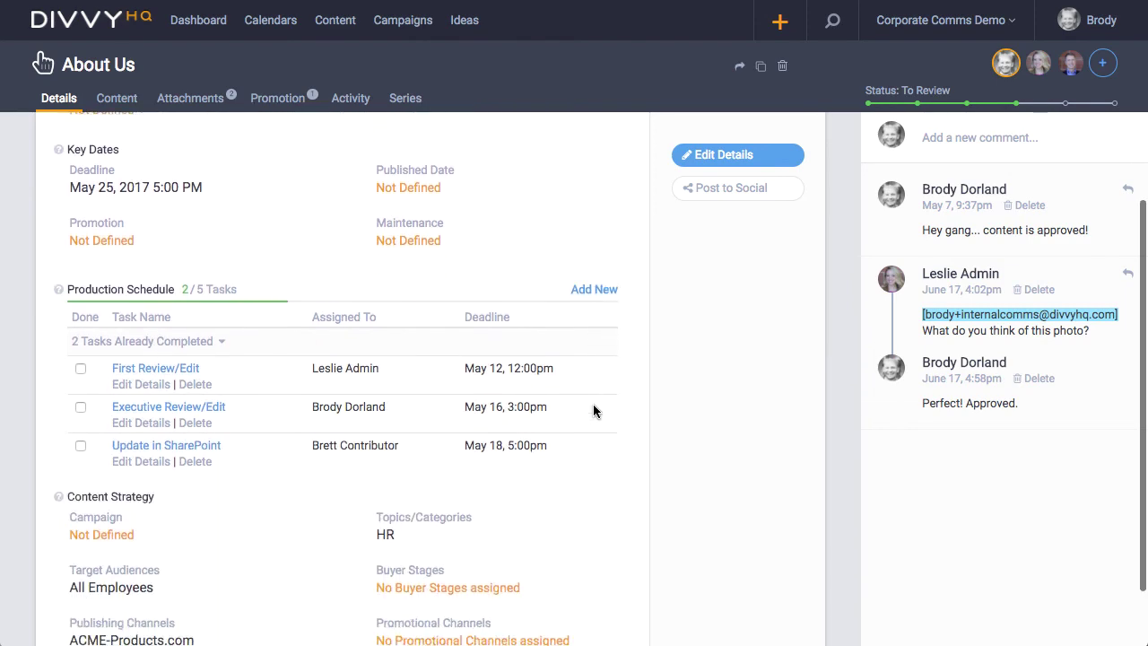
{"action": "scroll", "coordinate": [593, 411], "scroll_direction": "up", "scroll_amount": 4}
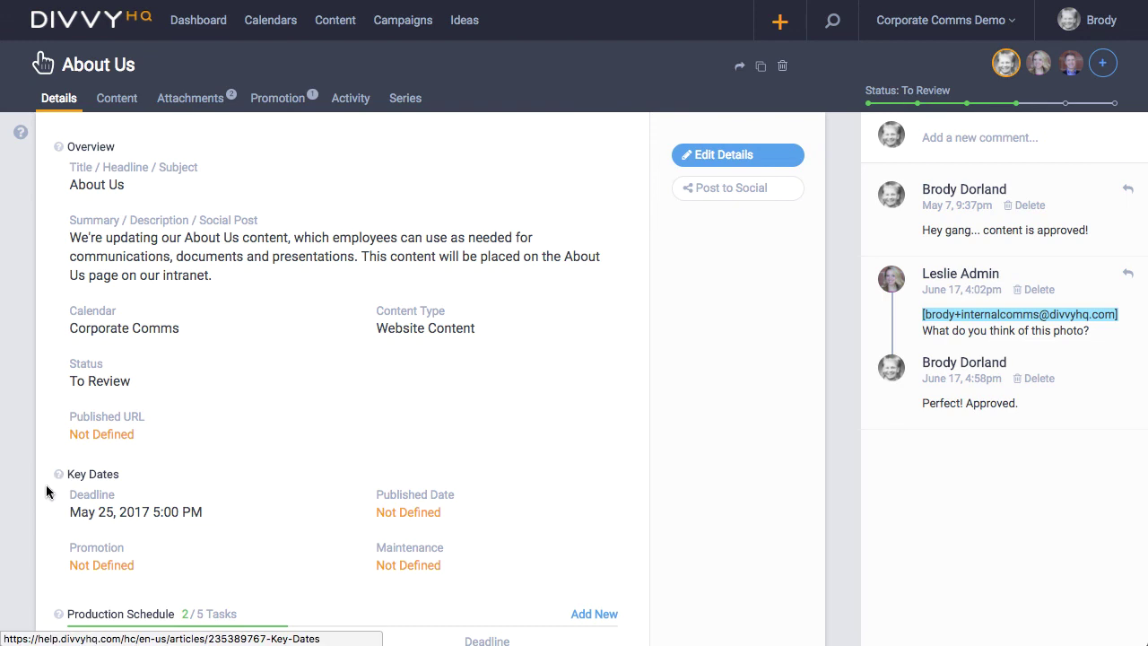
{"action": "scroll", "coordinate": [51, 493], "scroll_direction": "down", "scroll_amount": 1}
{"action": "scroll", "coordinate": [53, 489], "scroll_direction": "down", "scroll_amount": 3}
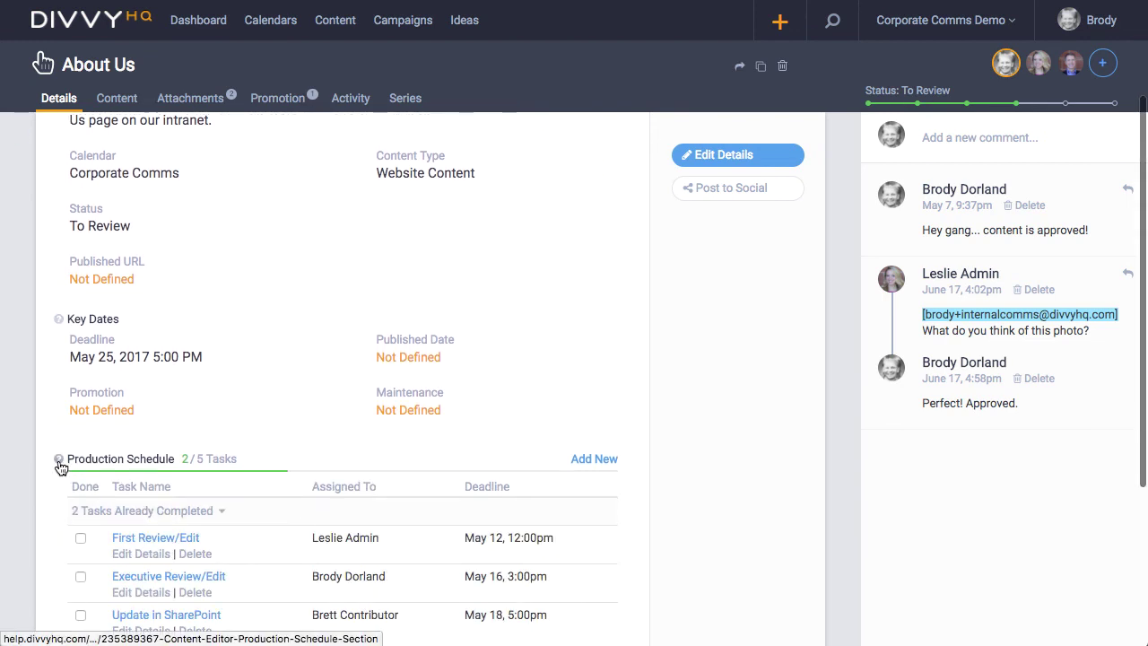
{"action": "scroll", "coordinate": [296, 314], "scroll_direction": "up", "scroll_amount": 3}
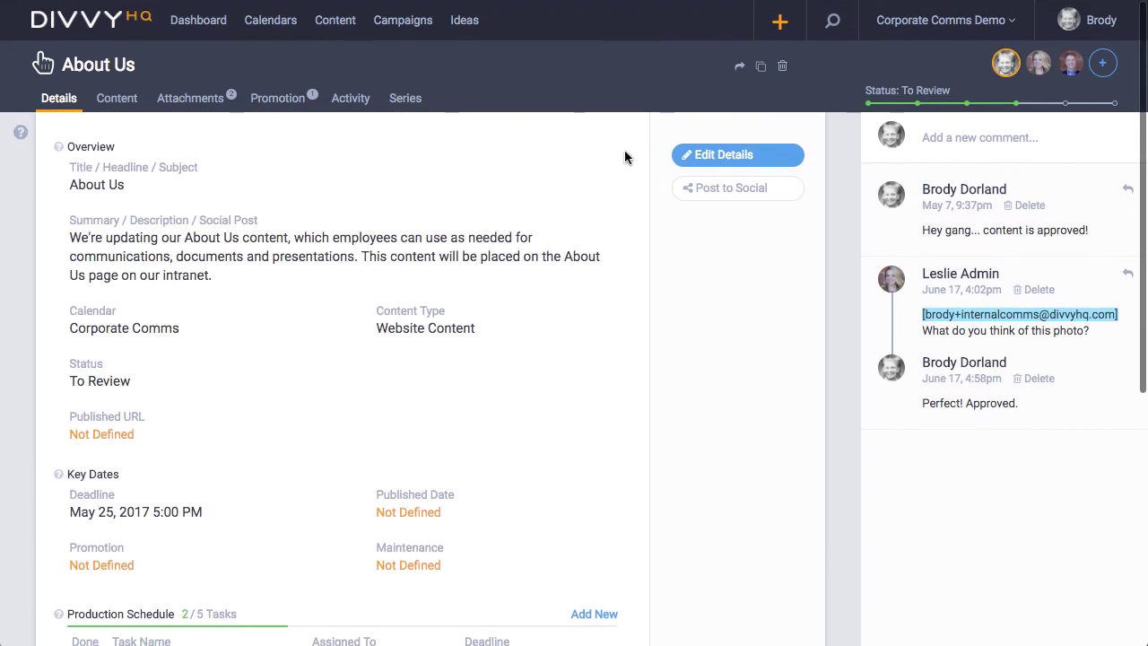